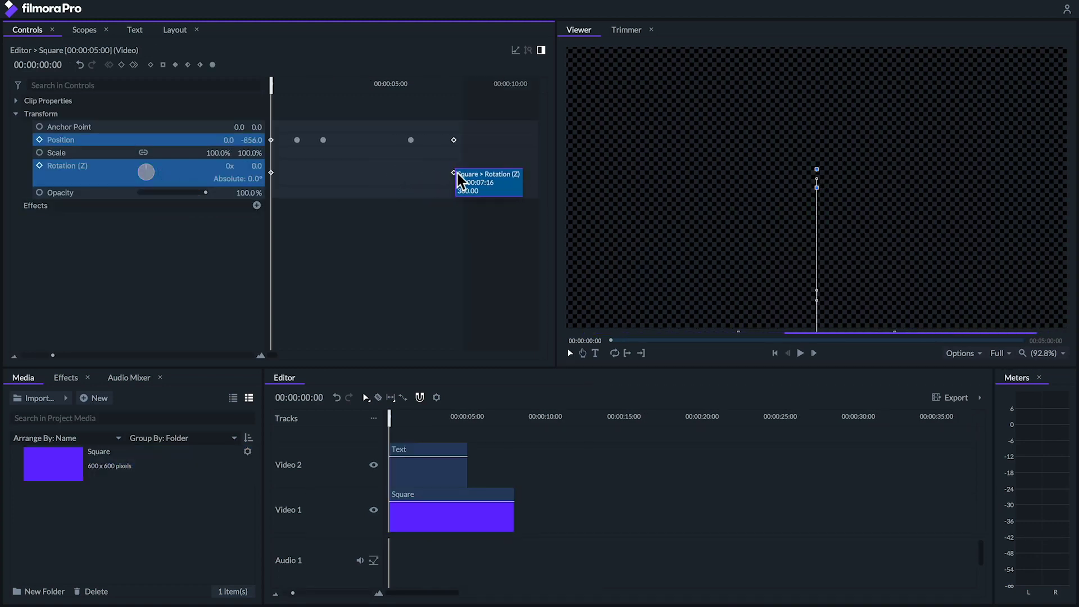
Step: Move the final Rotation (Z) keyframe to about 00:00:07 and preview the slower spin
drag(392, 171, 459, 171)
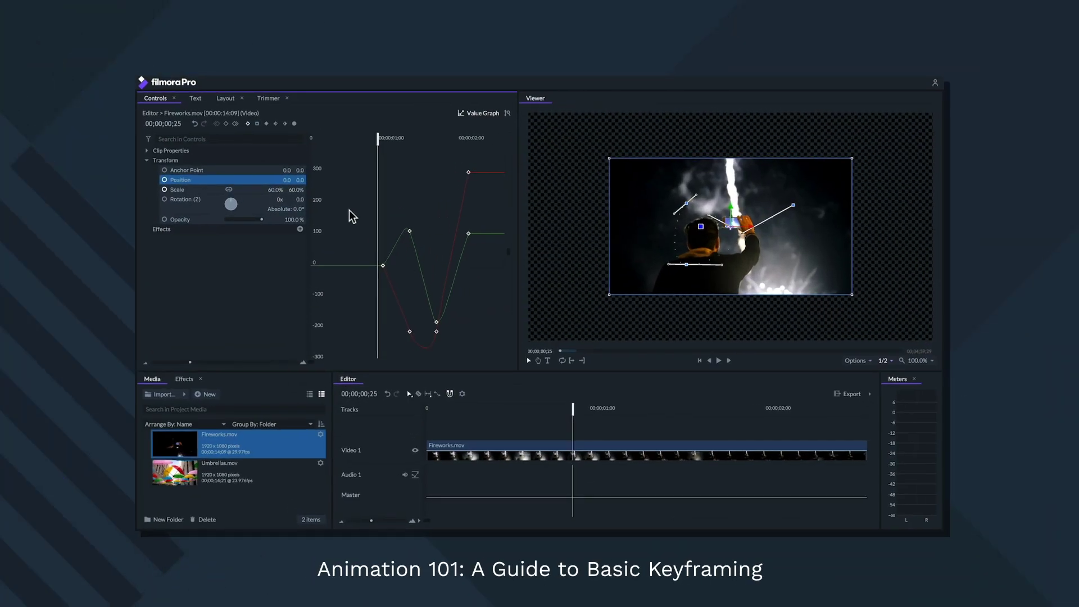
key(space)
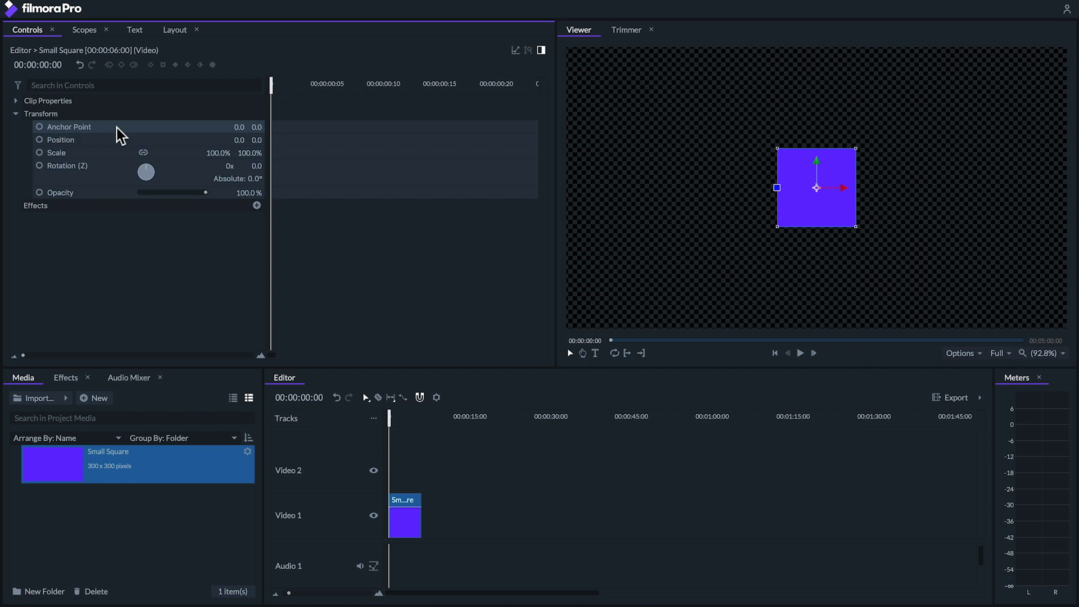
Step: Try shifting the square's position, anchor point and rotation, undoing each change
drag(234, 138, 230, 139)
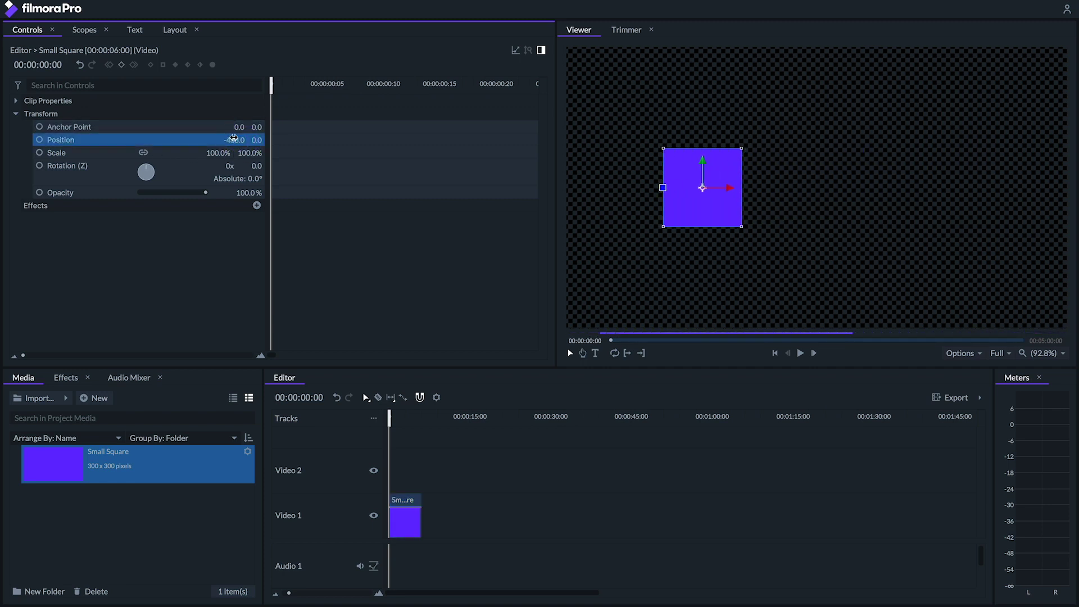
key(ctrl+z)
click(190, 128)
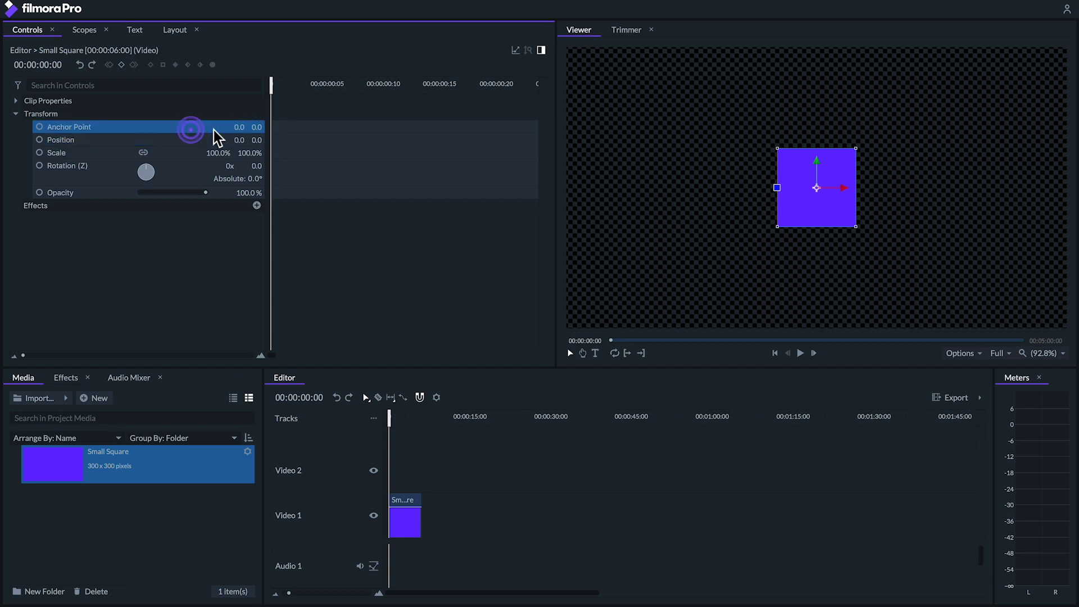
mouse_move(234, 125)
mouse_down()
mouse_move(222, 125)
mouse_move(235, 126)
mouse_up()
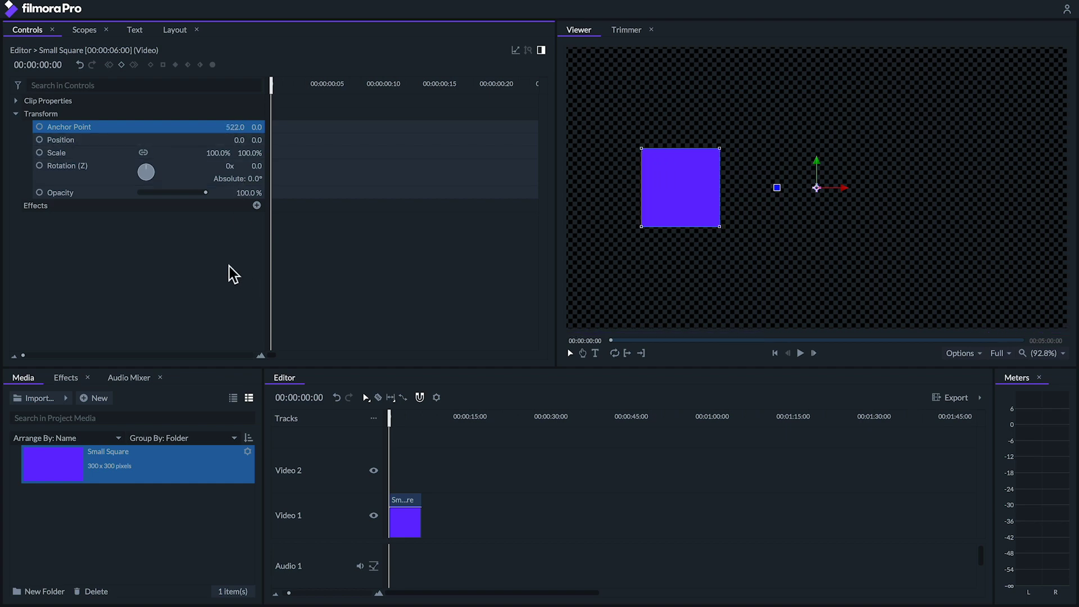
key(ctrl+z)
click(88, 171)
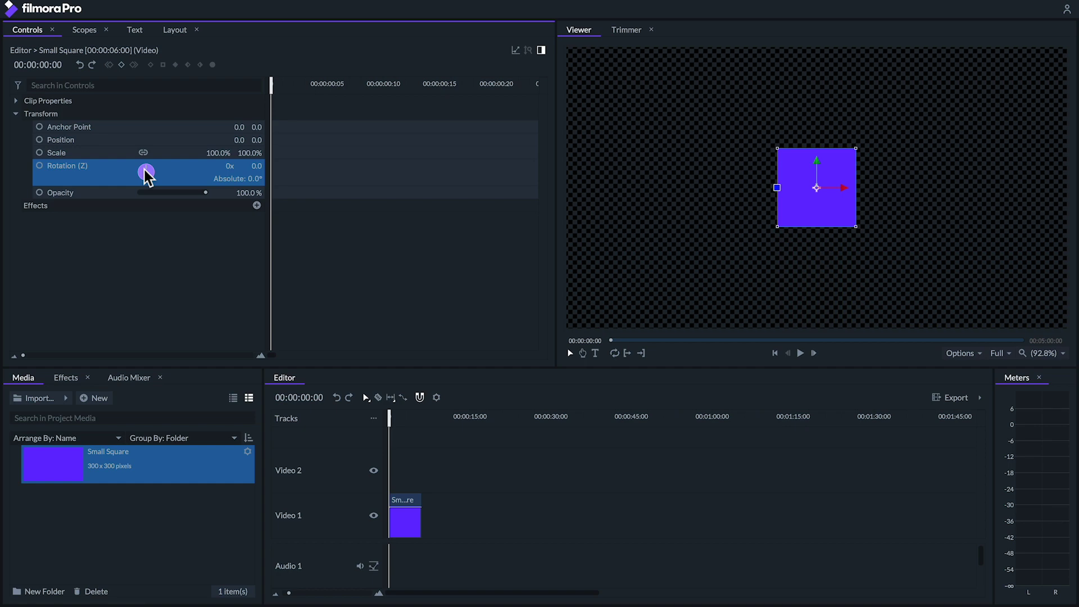
mouse_move(146, 173)
mouse_down()
mouse_move(158, 185)
mouse_move(141, 198)
mouse_up()
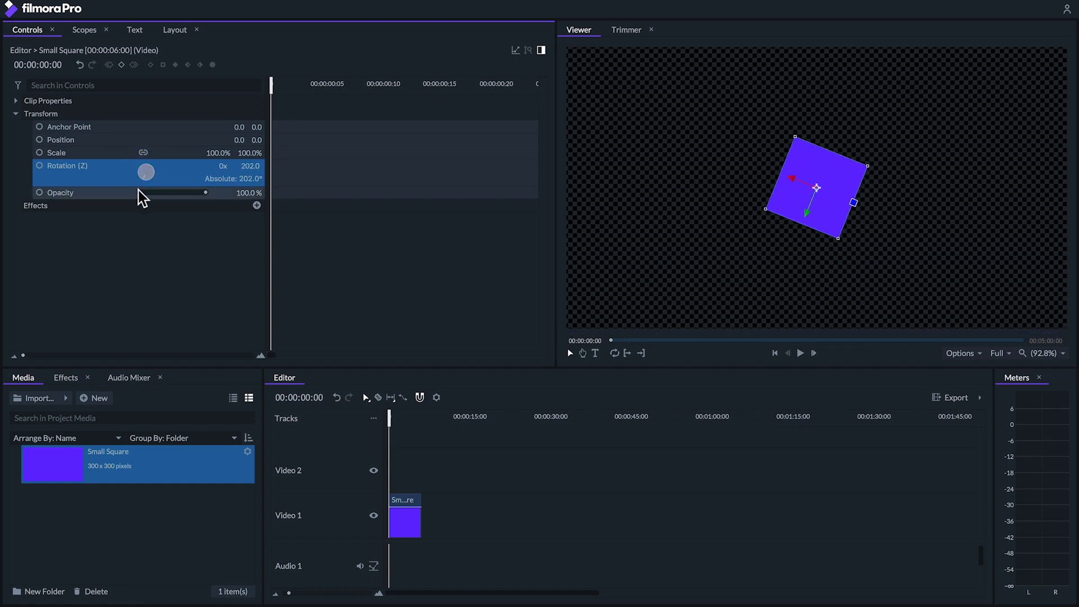
key(ctrl+z)
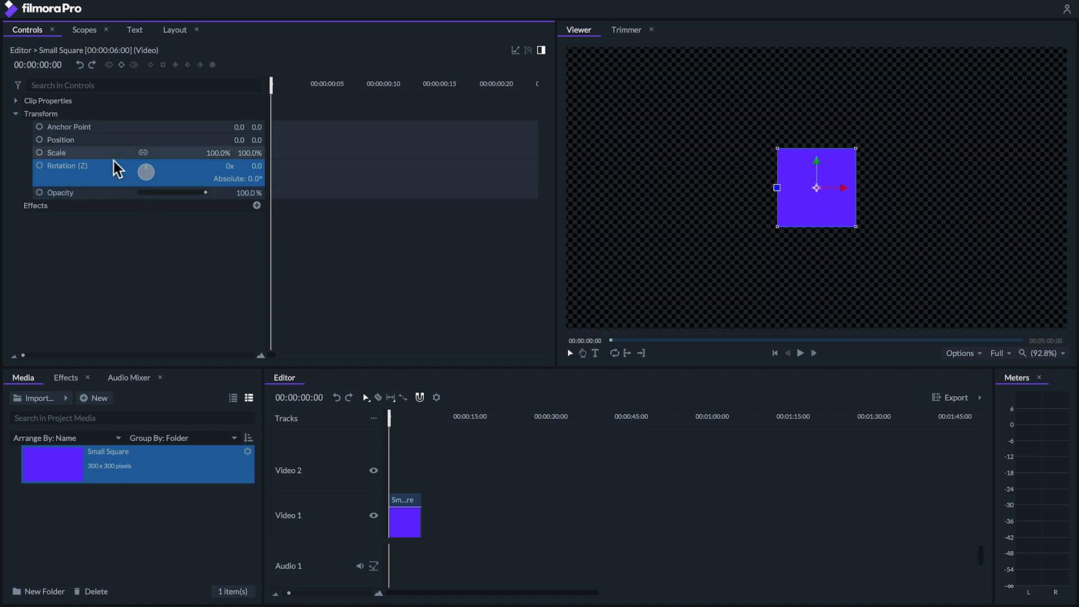
Step: Set Anchor Point X to -358 and rotate the square to 1x 266°
click(107, 129)
drag(237, 123, 235, 124)
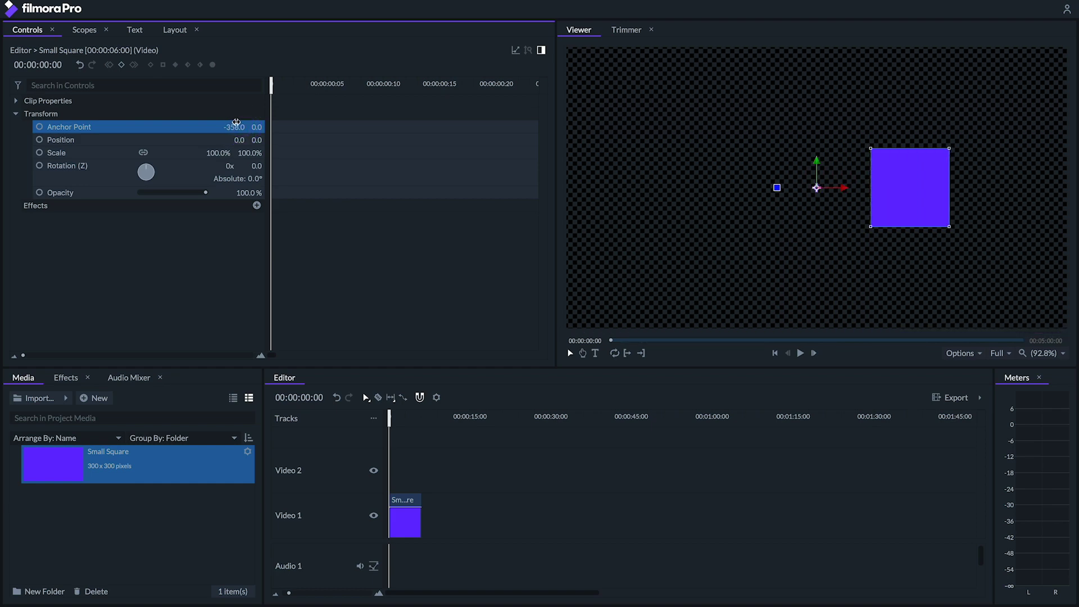
mouse_move(152, 173)
mouse_down()
mouse_move(163, 216)
mouse_move(95, 184)
mouse_up()
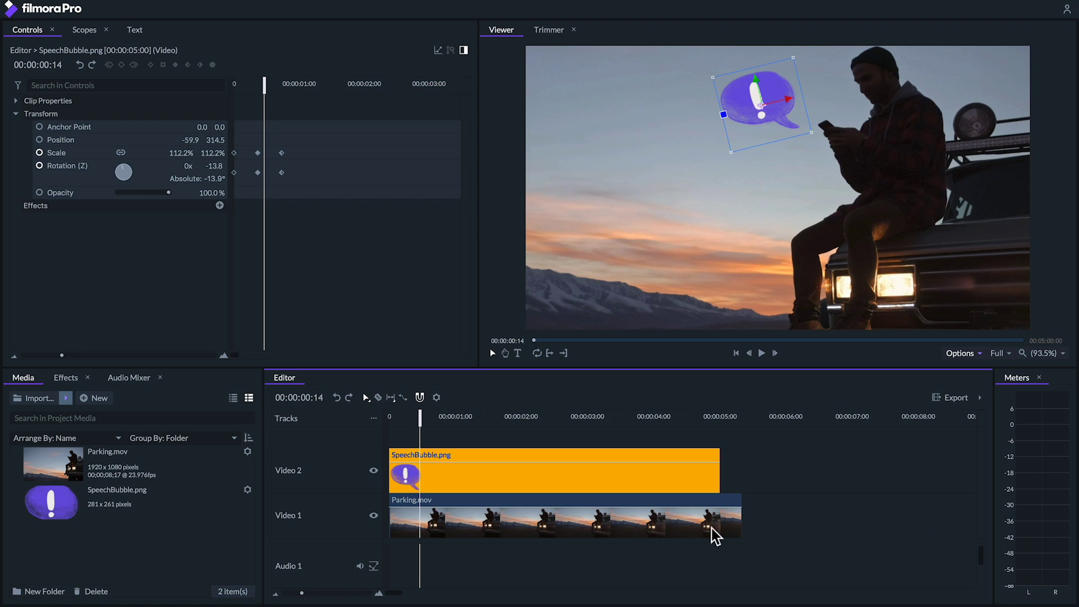
Step: Preview the speech bubble animation and go to the frame where it is full size
drag(419, 425, 374, 414)
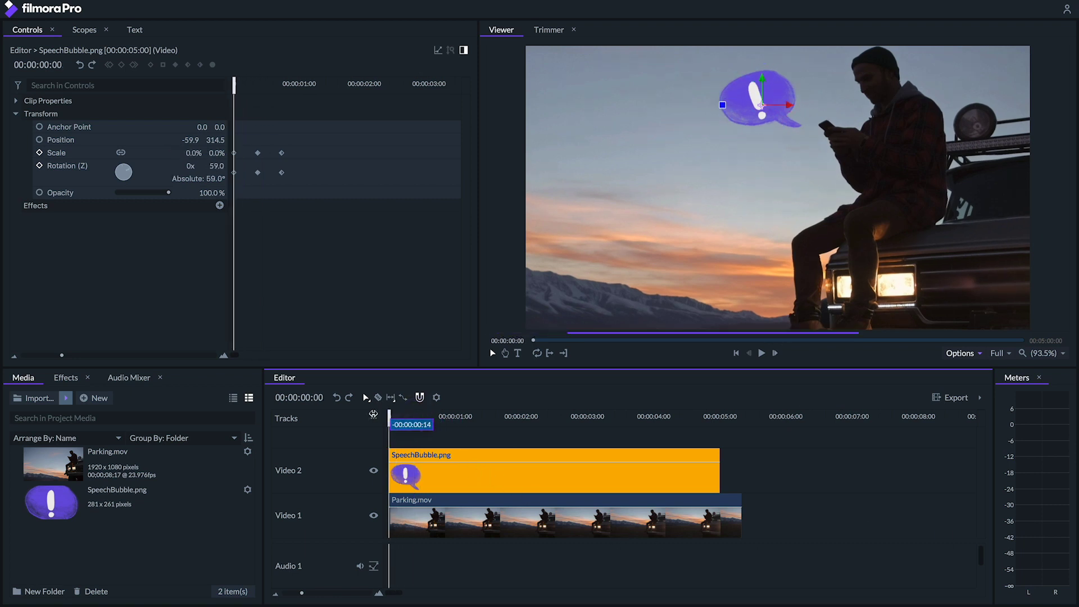
key(space)
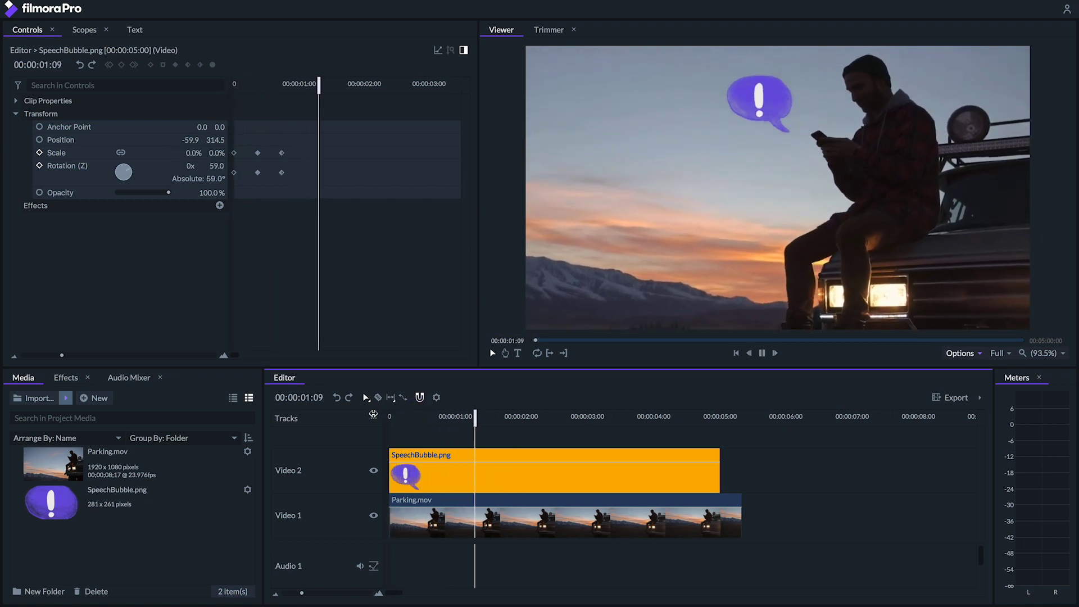
key(space)
drag(429, 425, 428, 415)
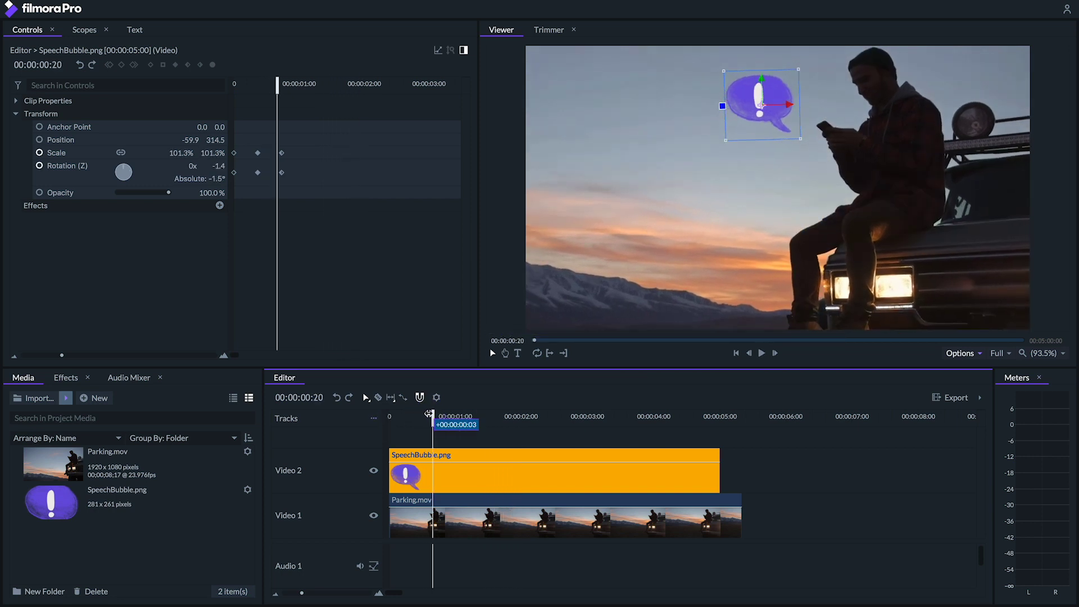
drag(430, 414, 435, 414)
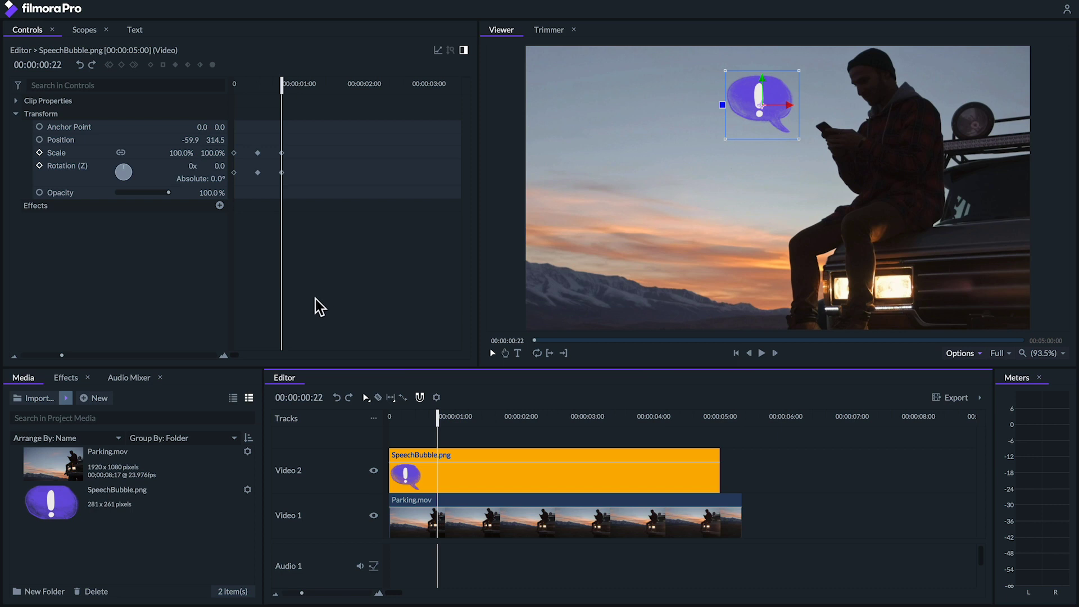
Step: Set the bubble's Anchor Point to 116, -97 and Position to 113.4, 237.5, then replay
mouse_move(199, 126)
mouse_down()
mouse_move(216, 125)
mouse_move(185, 124)
mouse_up()
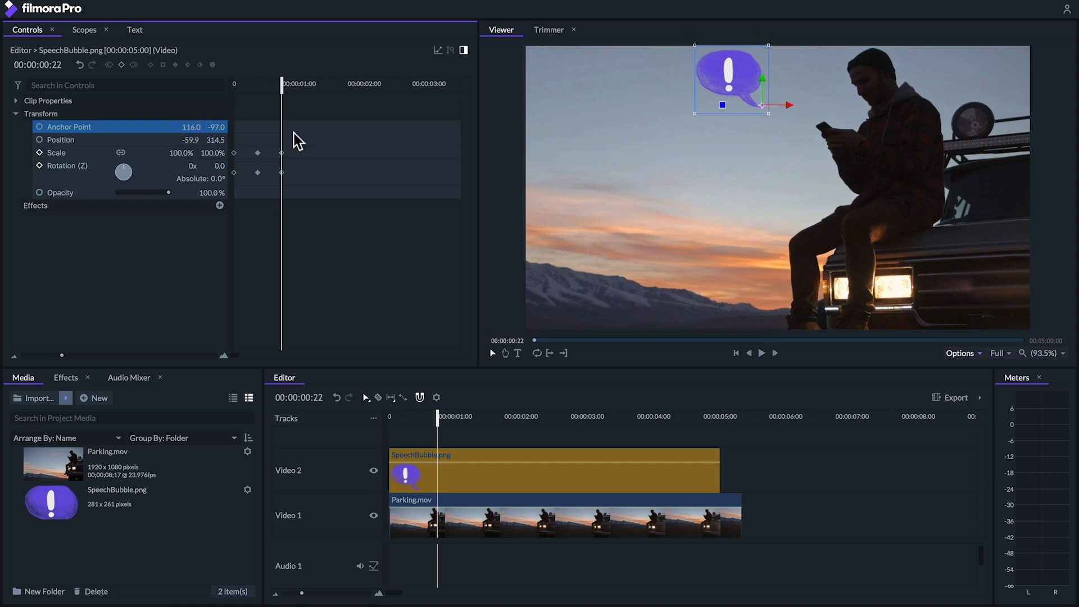
drag(757, 111, 803, 130)
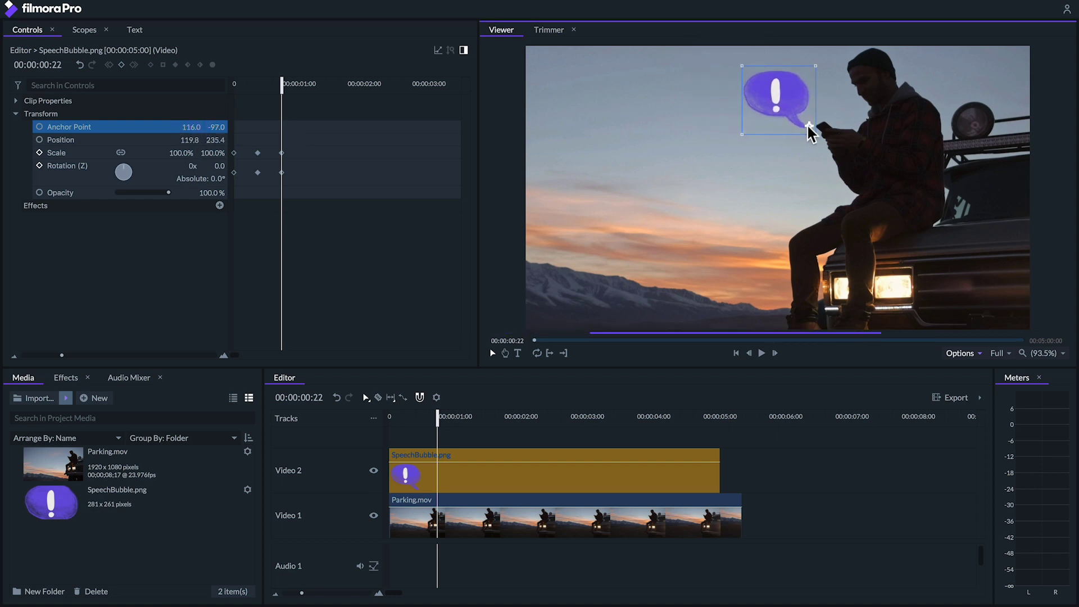
click(395, 417)
key(space)
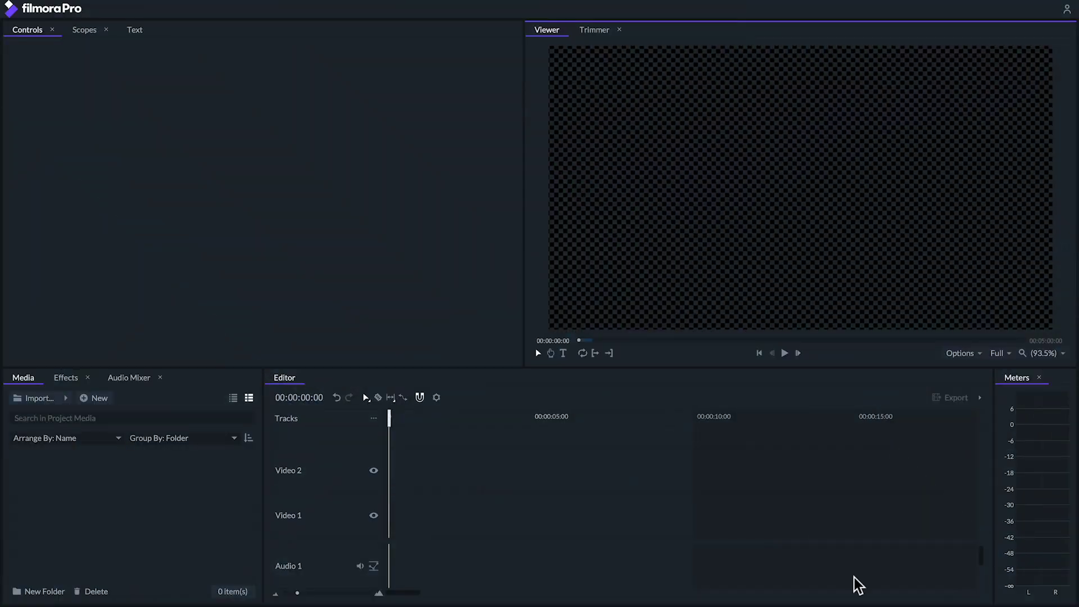
Step: Create a new white plane from the Media panel
click(91, 399)
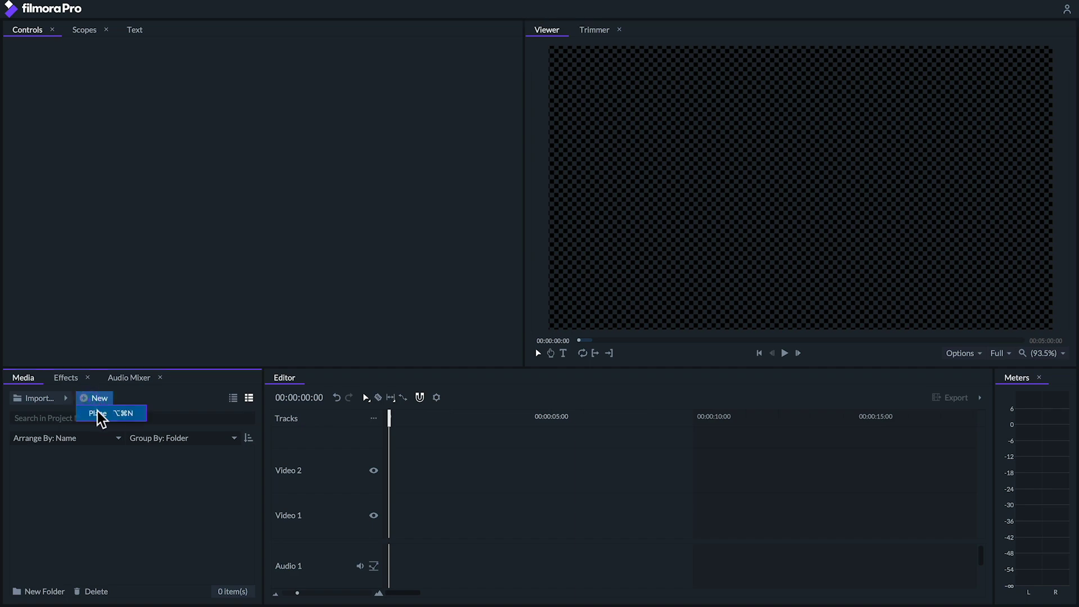
click(98, 413)
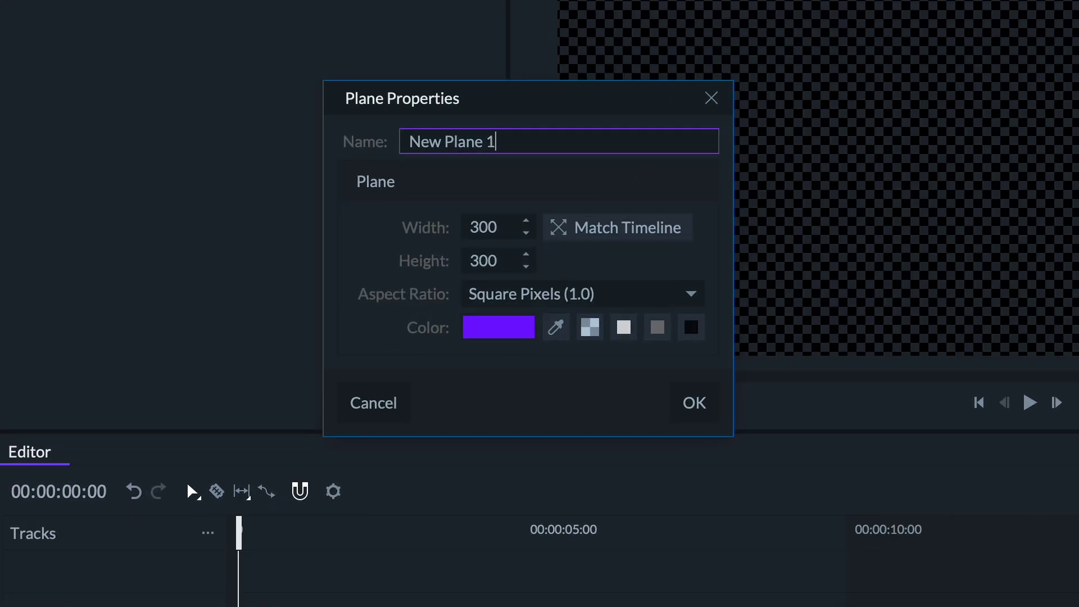
click(624, 327)
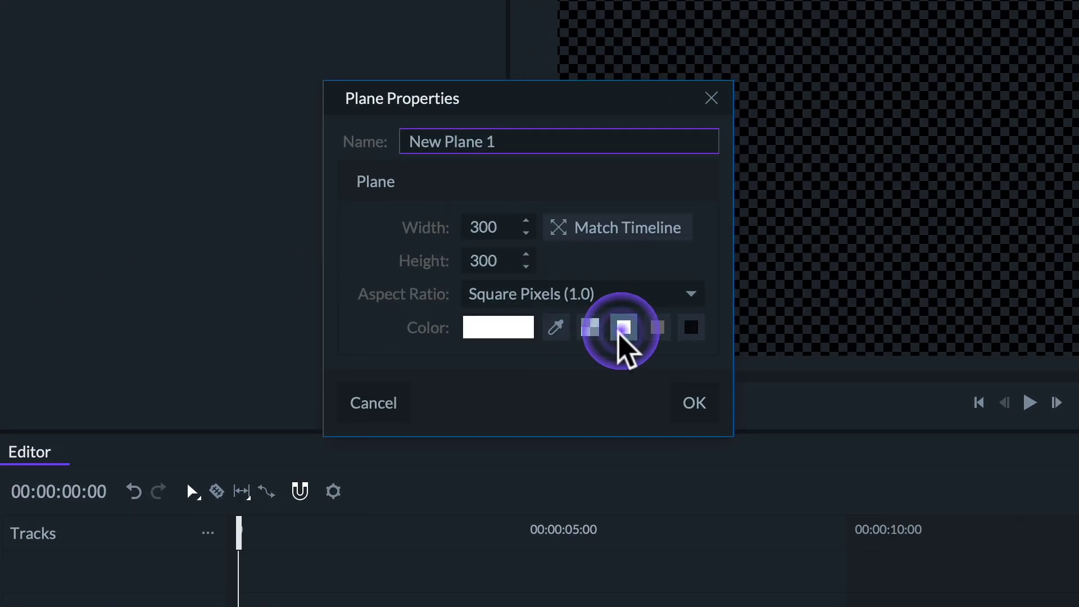
click(687, 405)
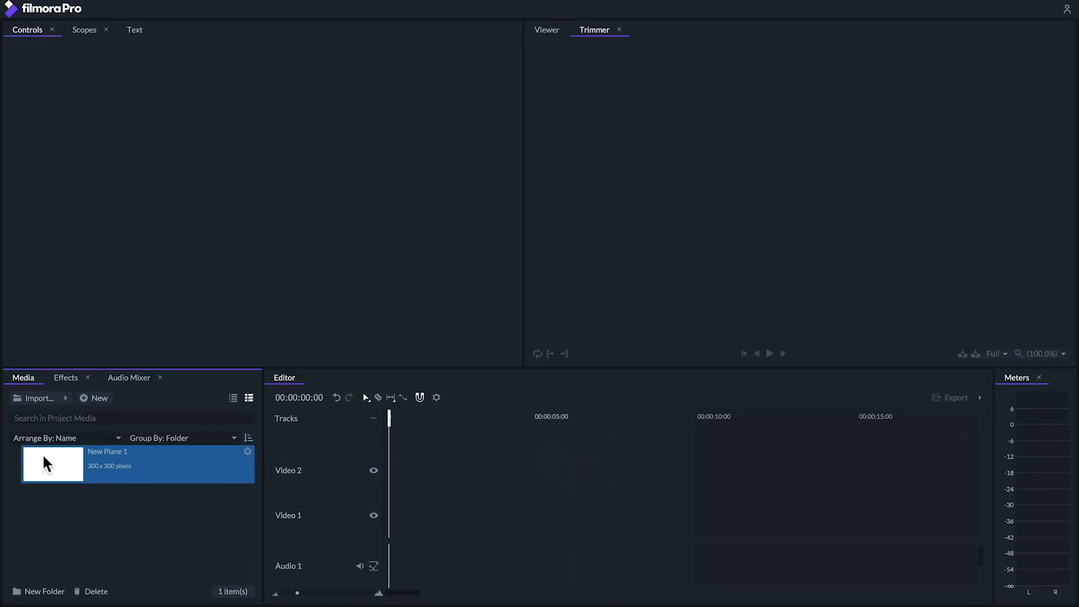
Step: Put New Plane 1 on Video 1, lengthen the clip, and squash it into a narrow strip
drag(263, 456, 385, 511)
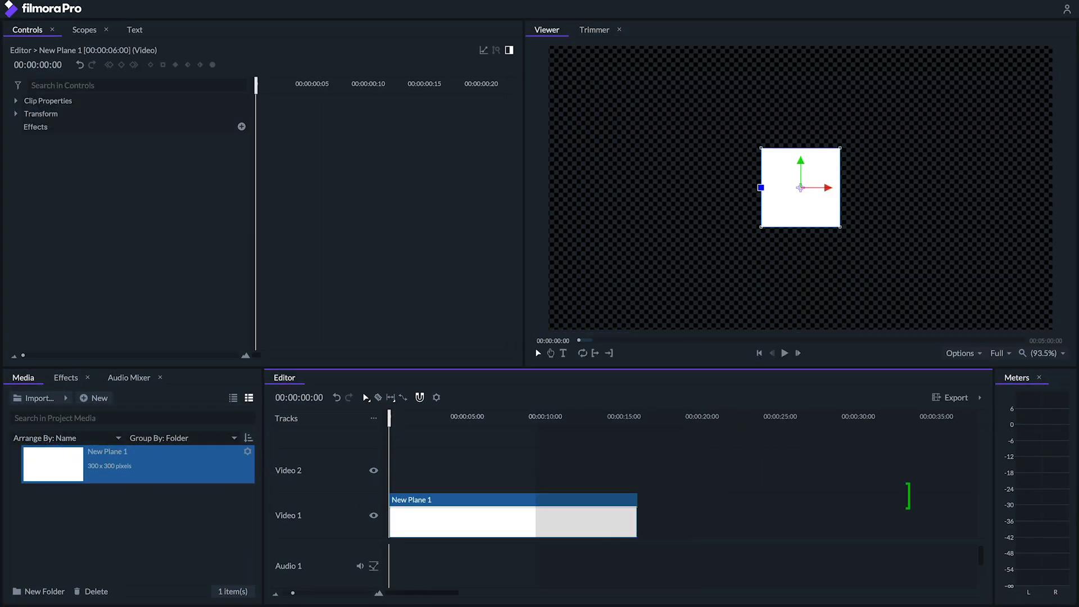
drag(477, 522, 735, 522)
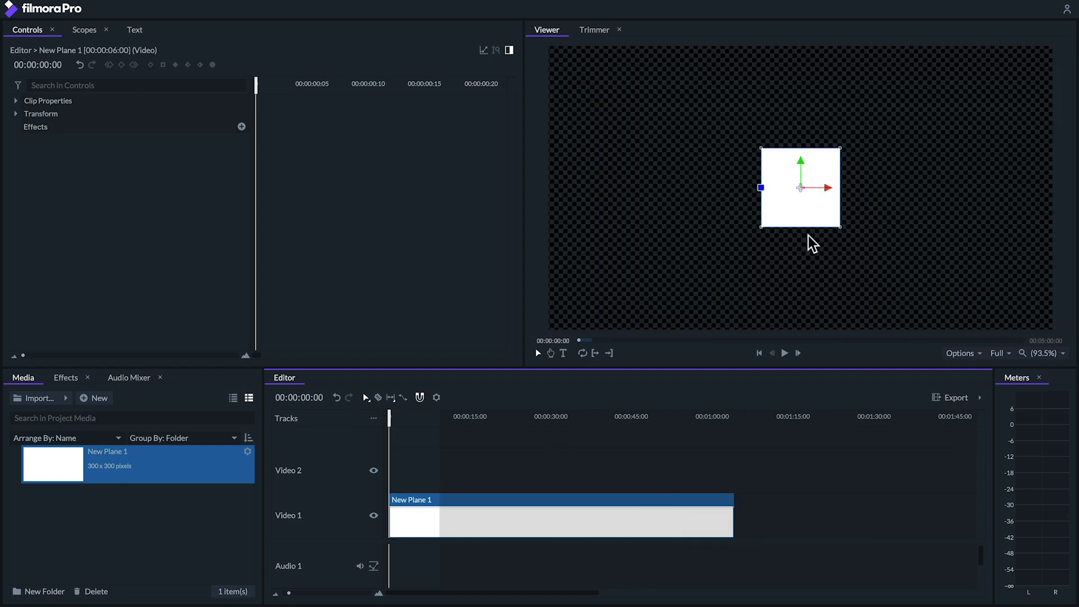
drag(840, 227, 806, 248)
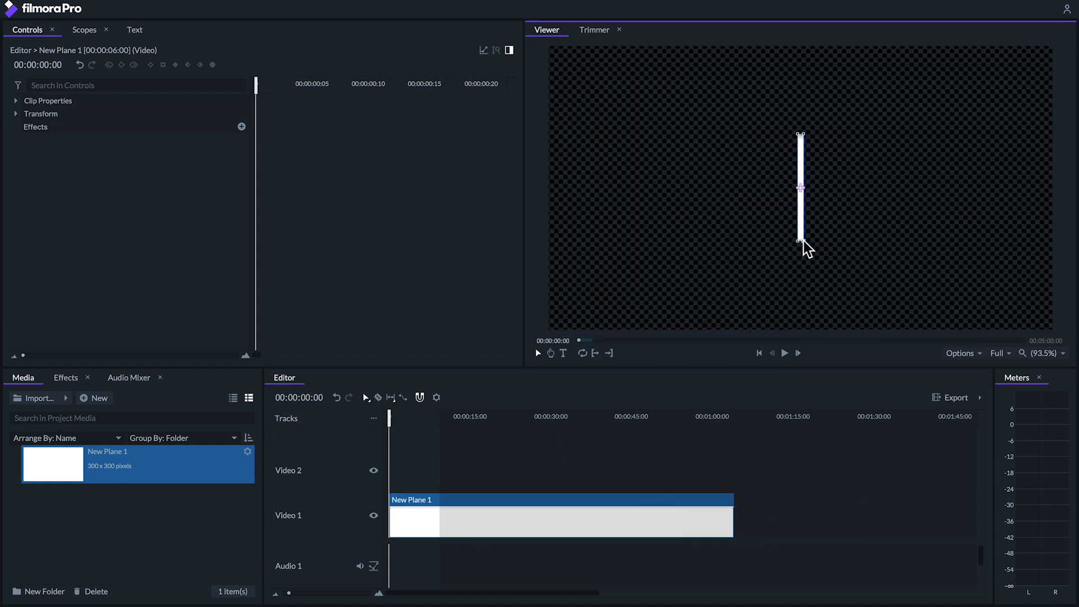
Step: Set the white strip's Anchor Point Y to -128 and zoom out the keyframe timeline
click(16, 113)
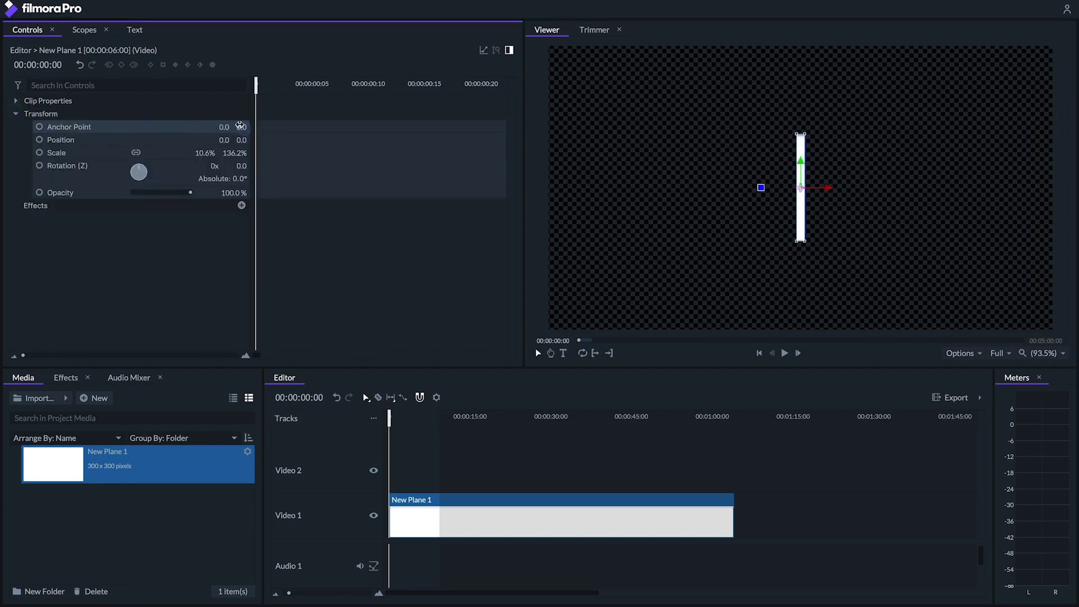
drag(240, 127, 238, 126)
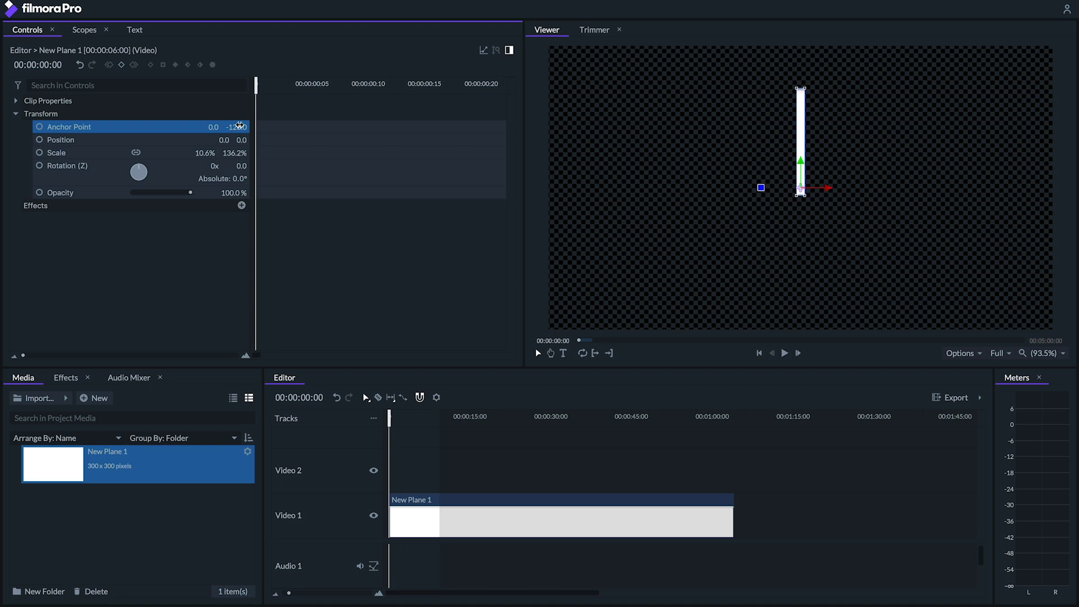
click(509, 50)
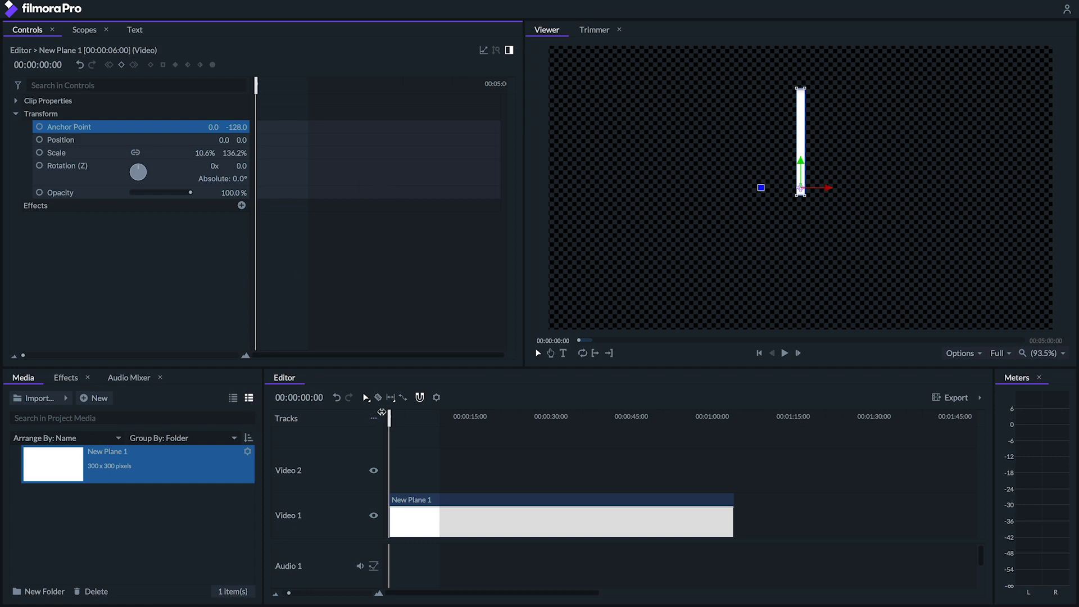
click(382, 412)
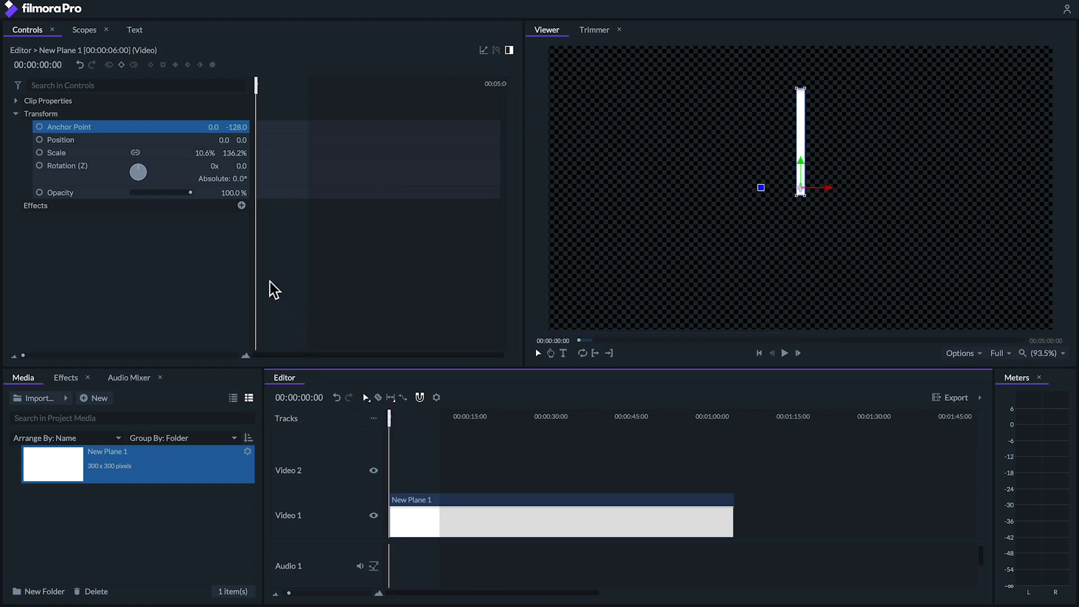
Step: Keyframe the strip's Rotation (Z) to 360° at 00:01:00:00
click(38, 165)
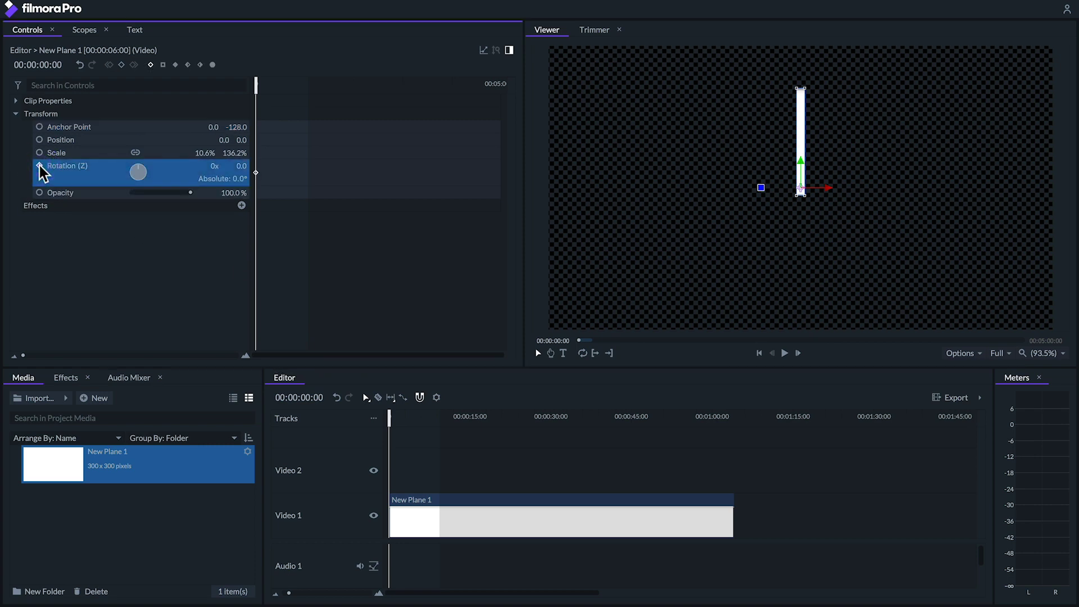
click(299, 396)
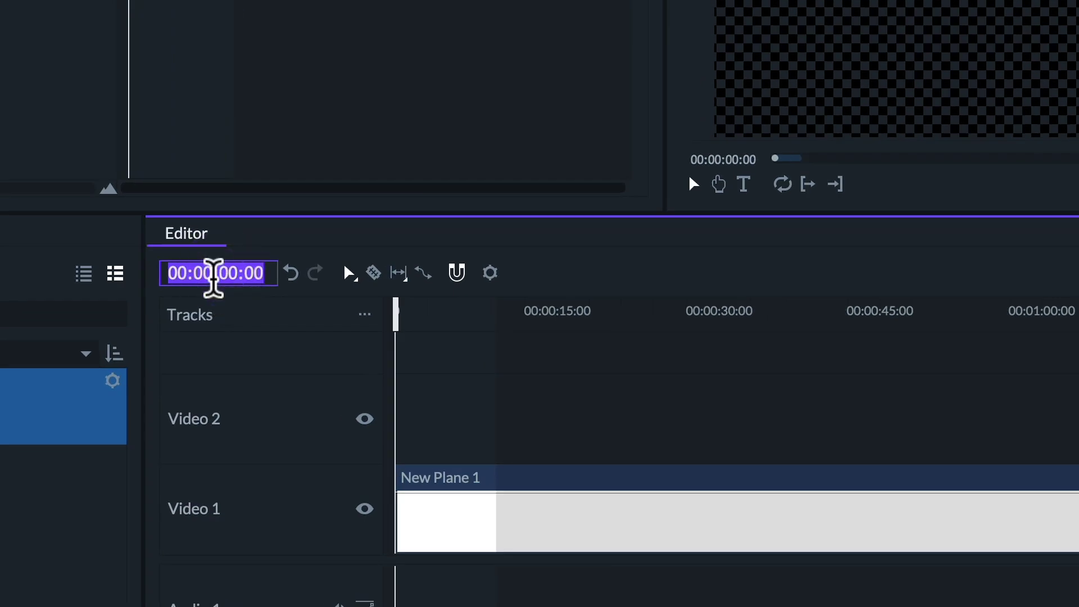
click(298, 398)
text(:01)
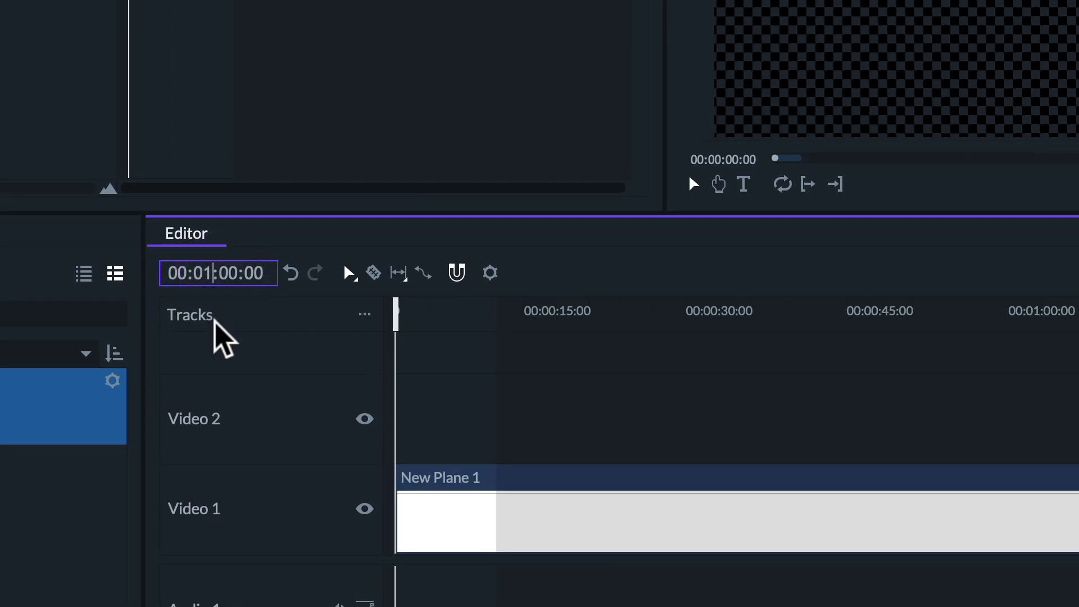
key(Return)
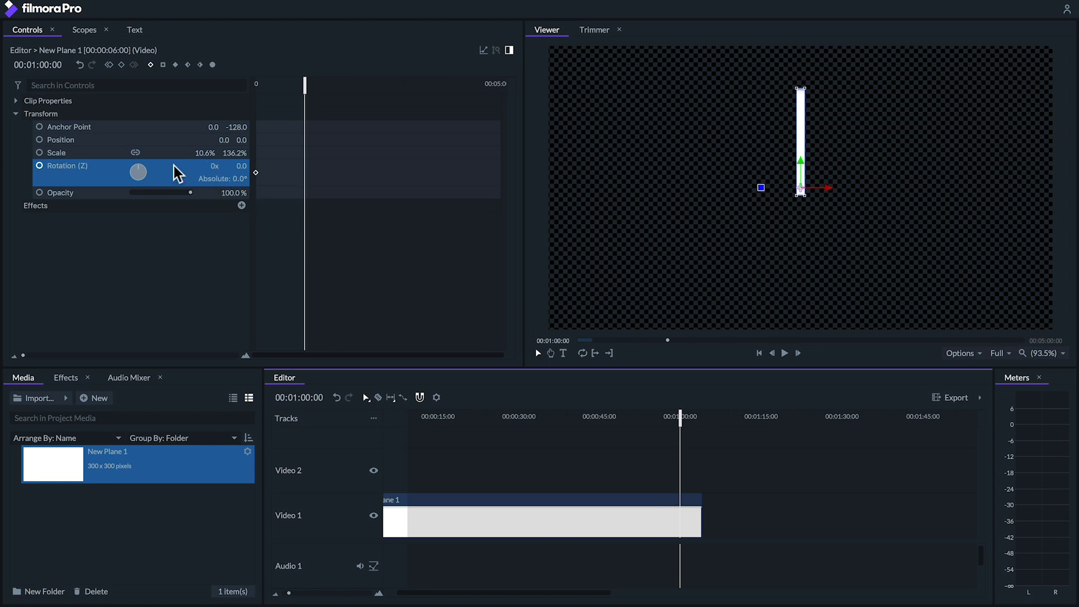
drag(139, 172, 139, 171)
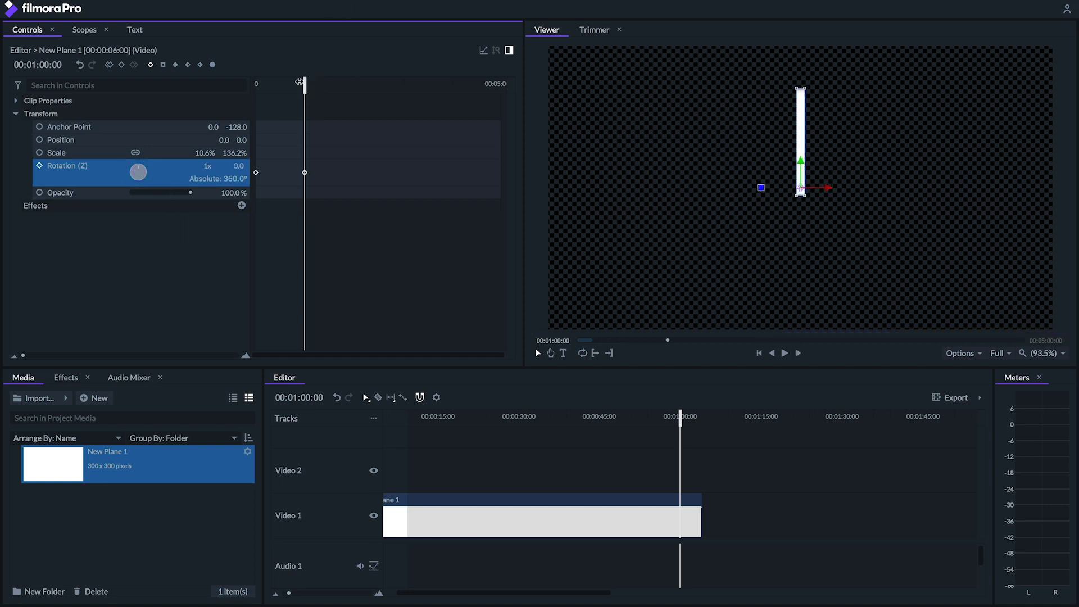
Step: Play the full-turn rotation from the start
drag(299, 82, 257, 81)
key(space)
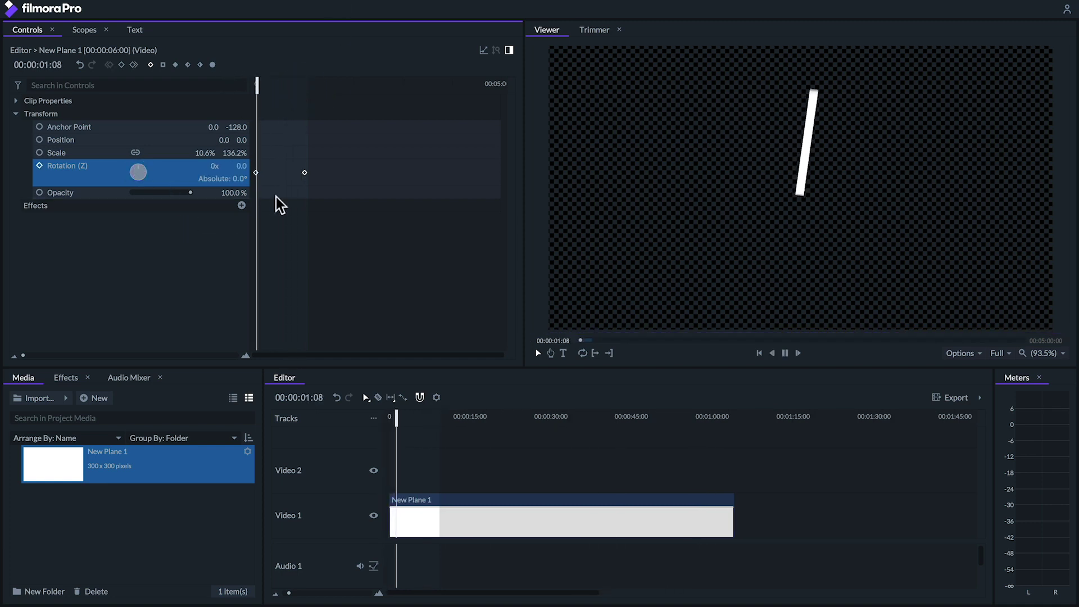
key(space)
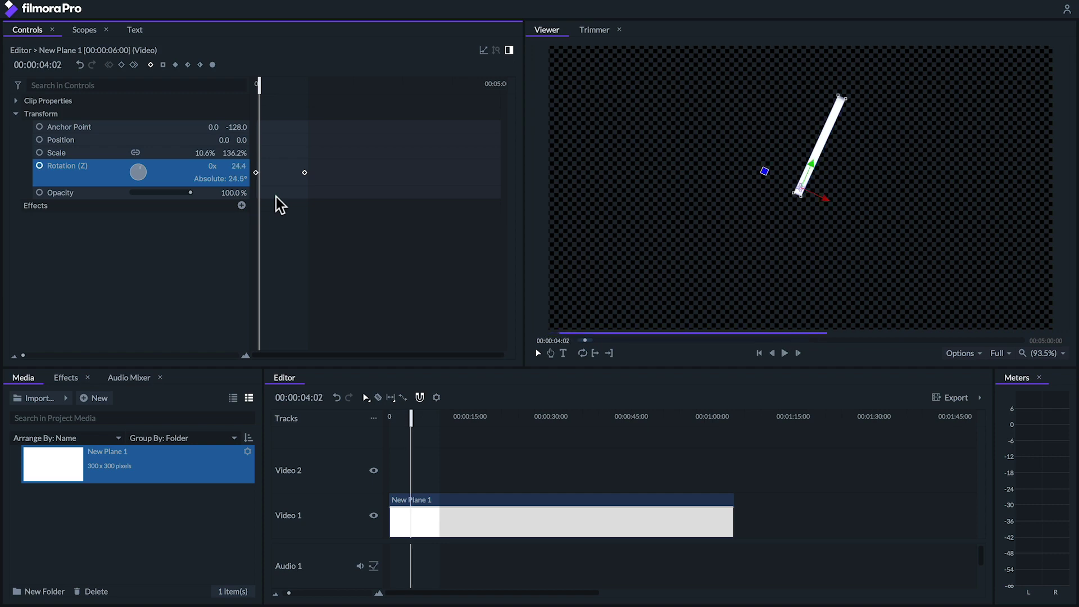
Step: Copy the white plane clip and paste the duplicate onto Video 2
click(423, 499)
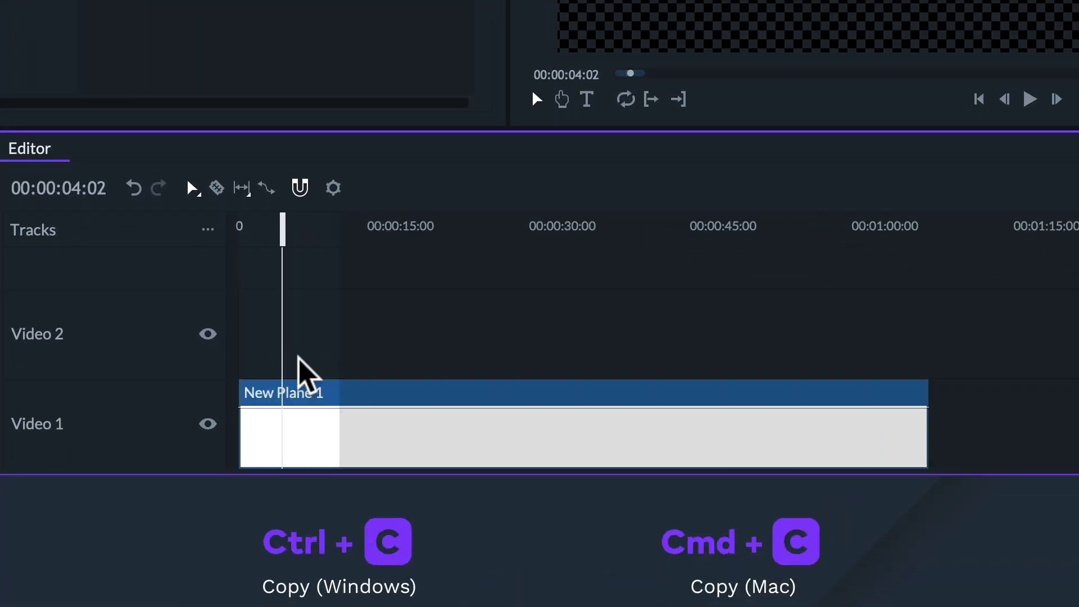
drag(282, 226, 233, 219)
right_click(280, 318)
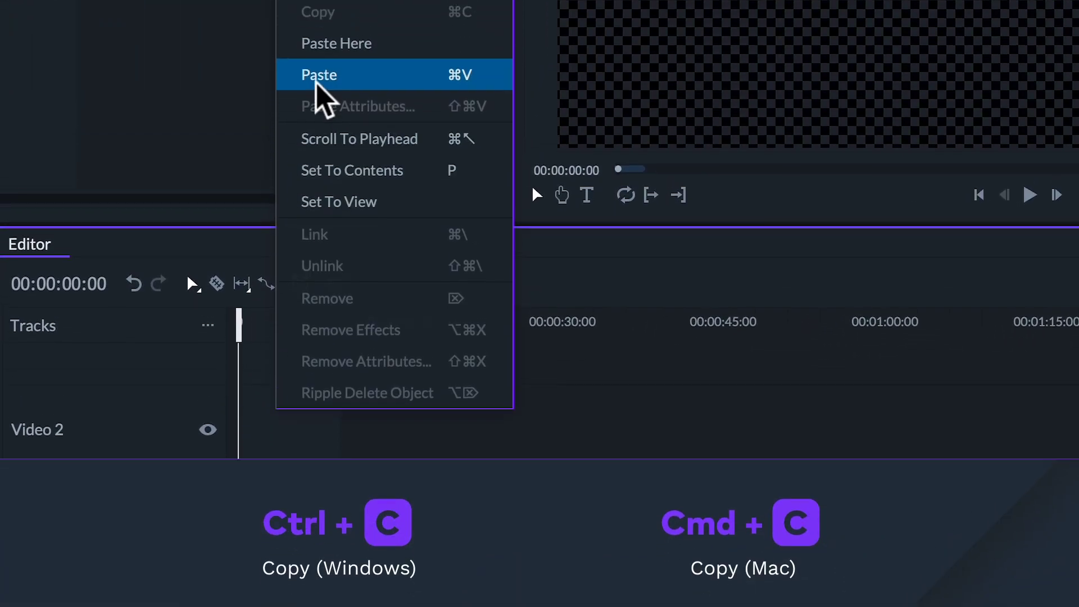
click(317, 83)
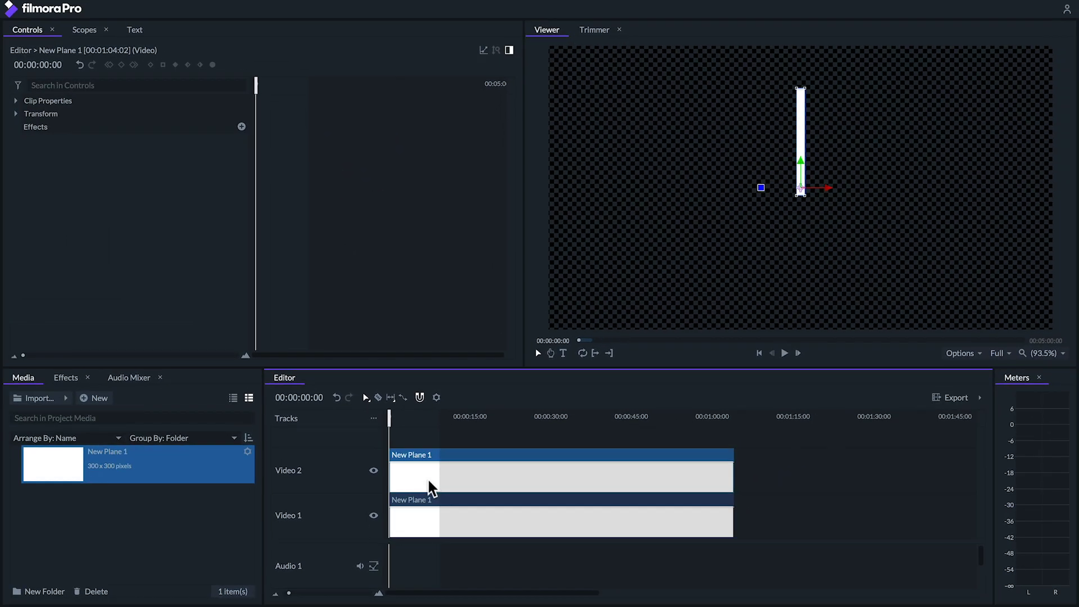
Step: Apply the Fill Color effect to the copied plane
click(65, 377)
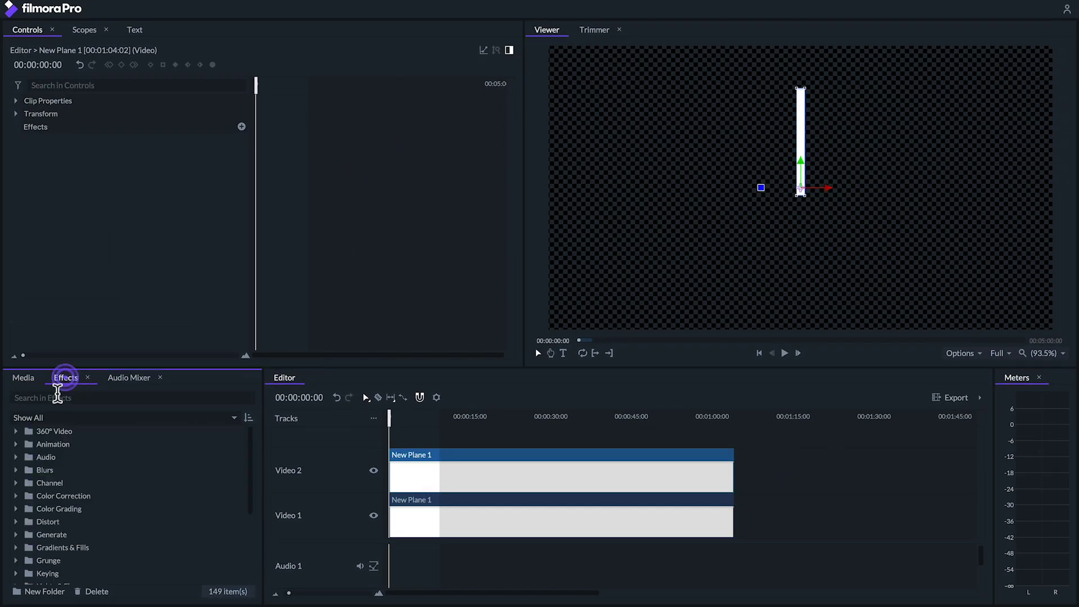
click(53, 397)
text(fill)
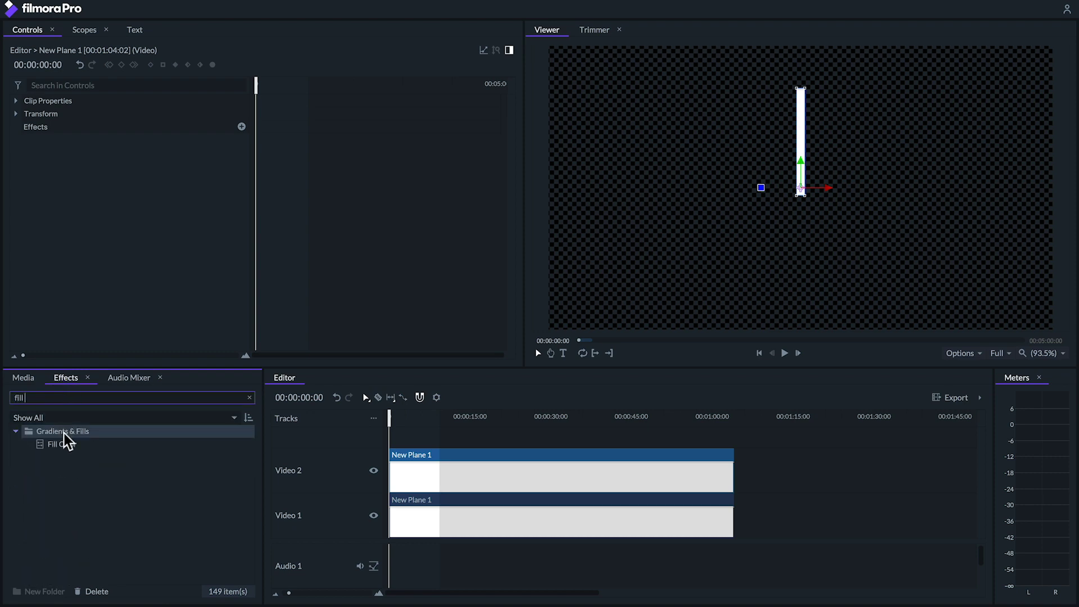
drag(62, 444, 410, 475)
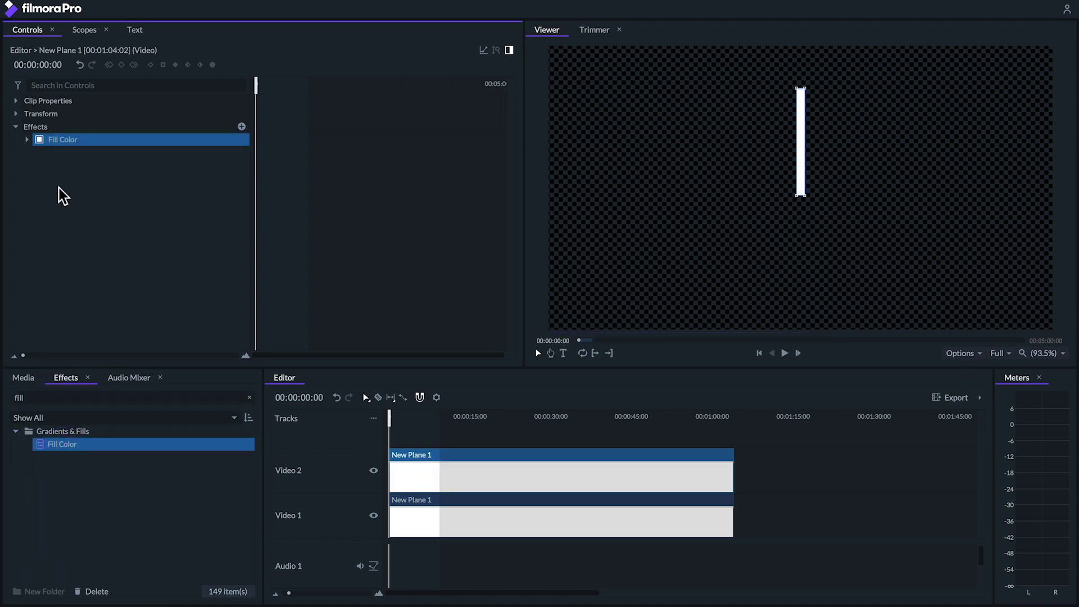
Step: Set the Fill Color to red with Blend Amount 100%
click(27, 139)
click(244, 153)
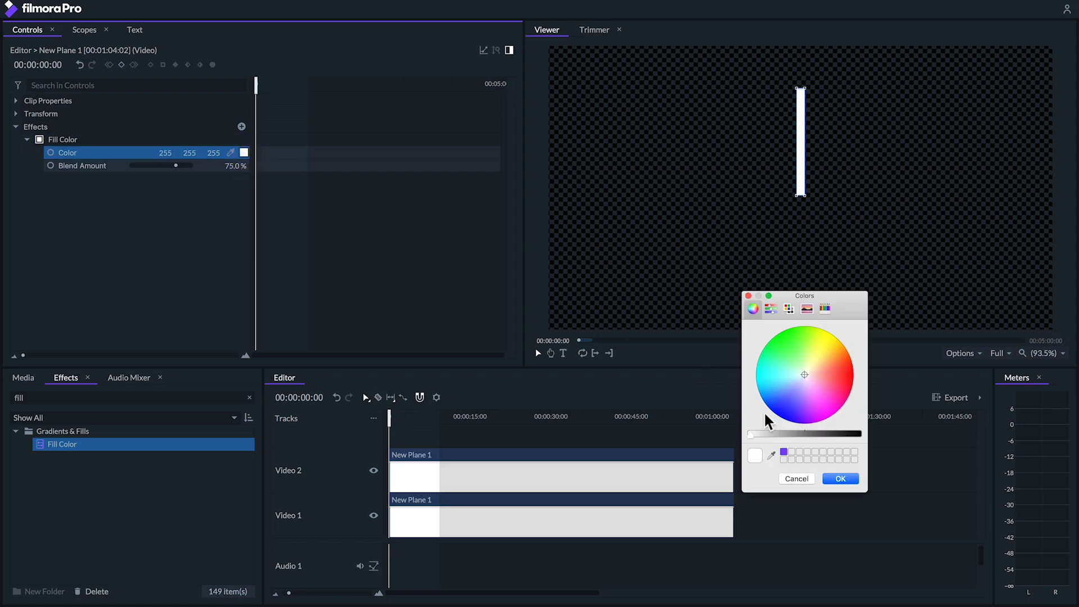
click(848, 374)
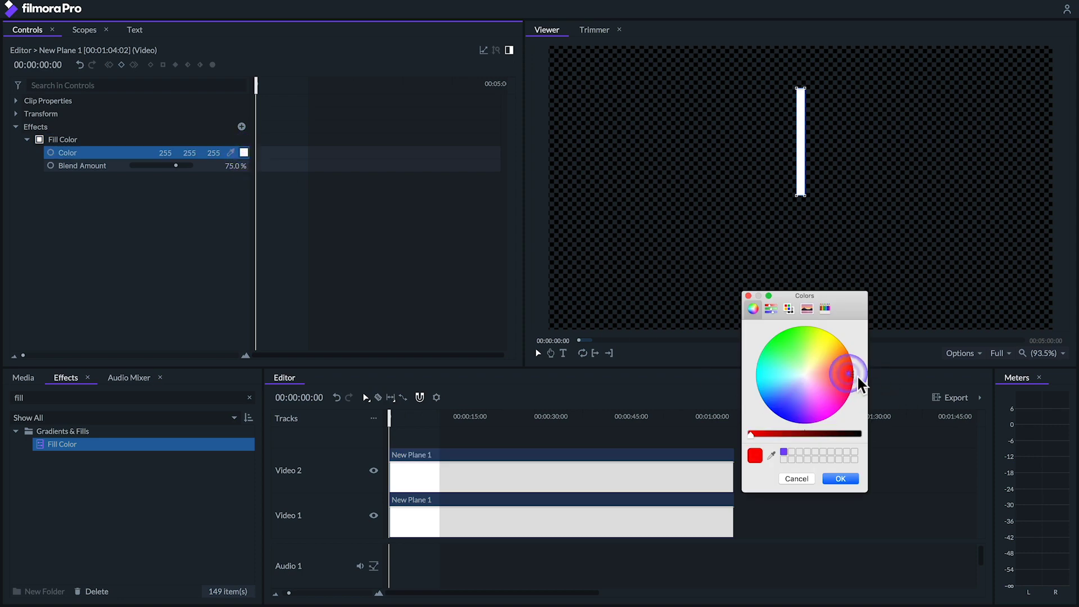
click(840, 479)
drag(178, 168, 247, 173)
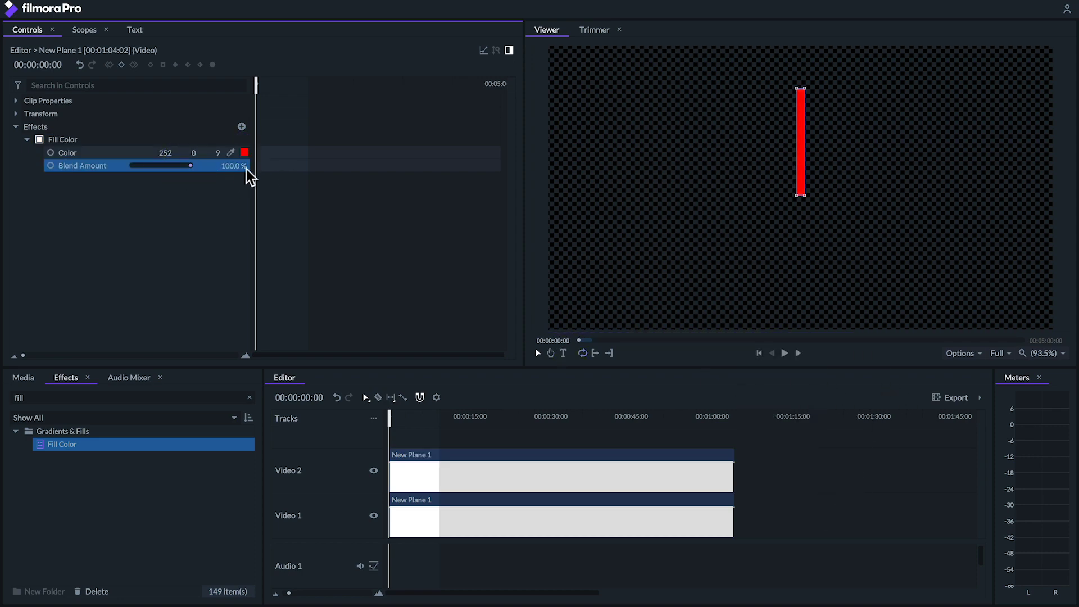
click(804, 88)
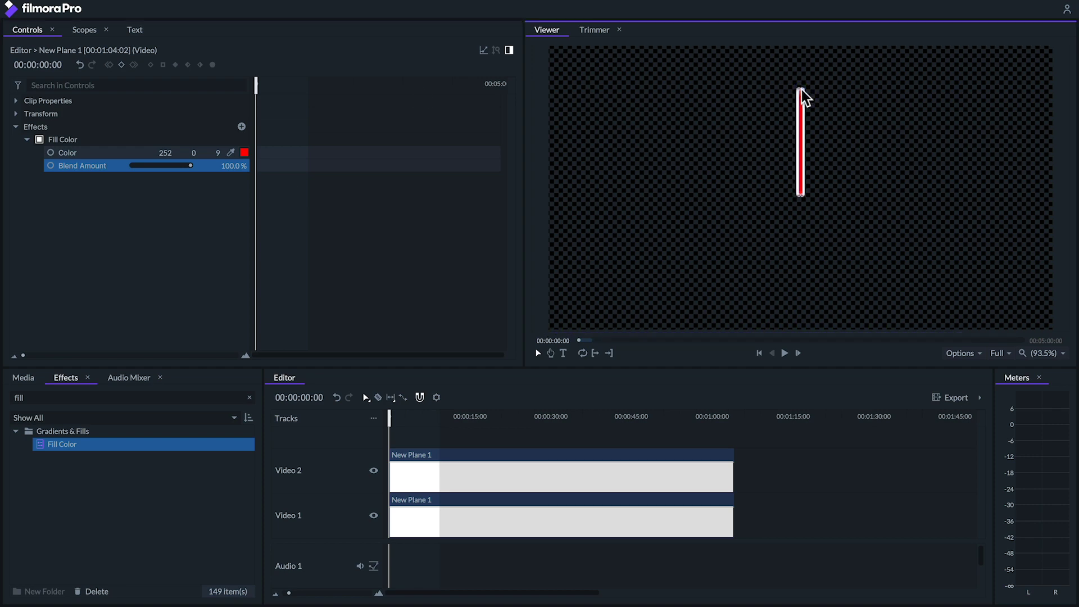
click(422, 475)
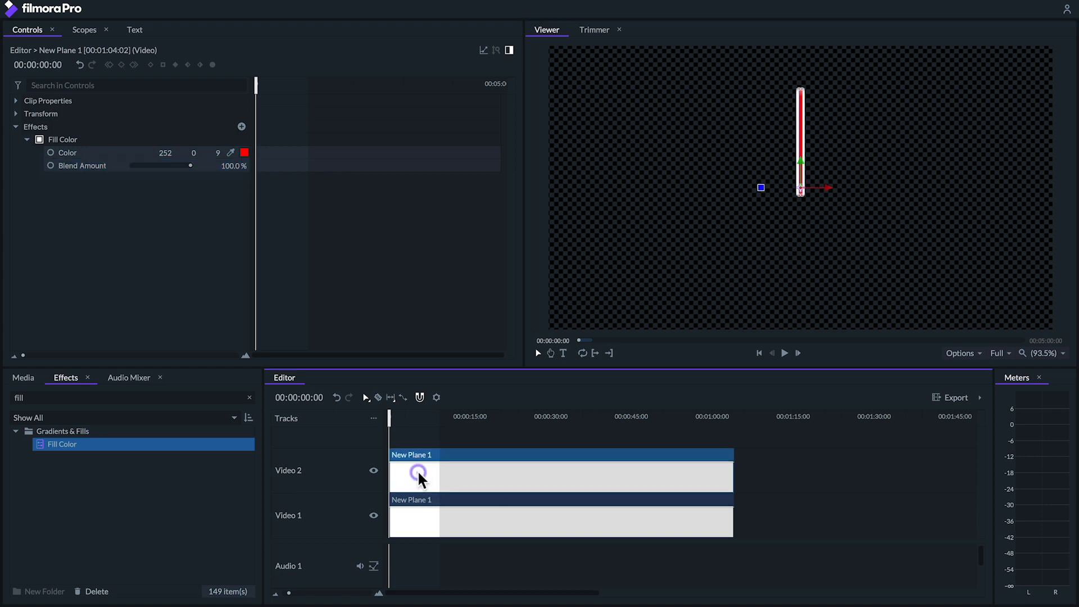
Step: Set the red copy's Rotation (Z) to 60 revolutions at the one-minute keyframe
click(15, 127)
click(68, 180)
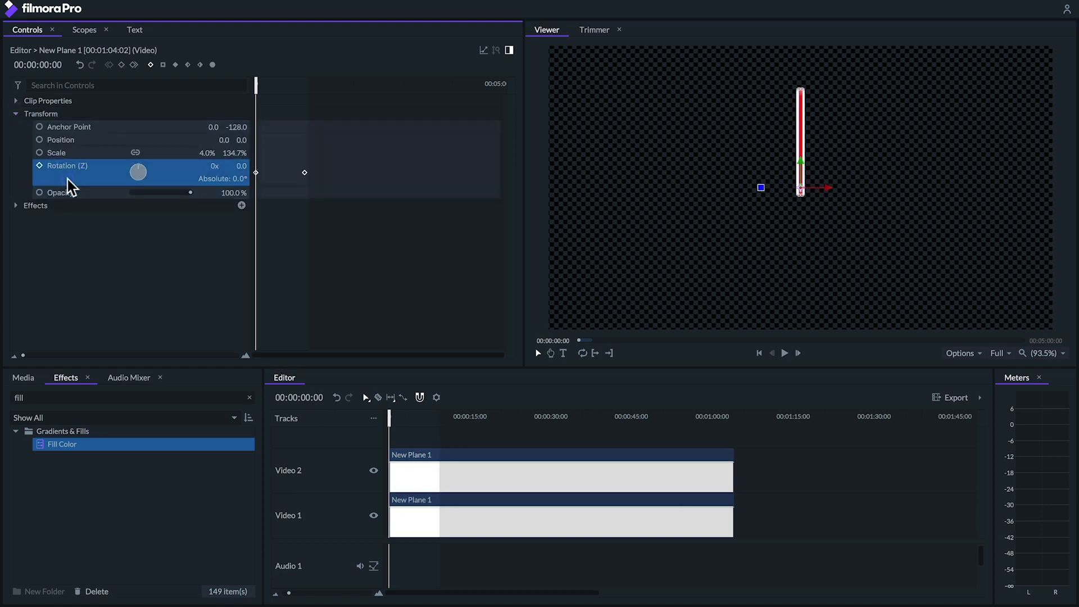
key(period)
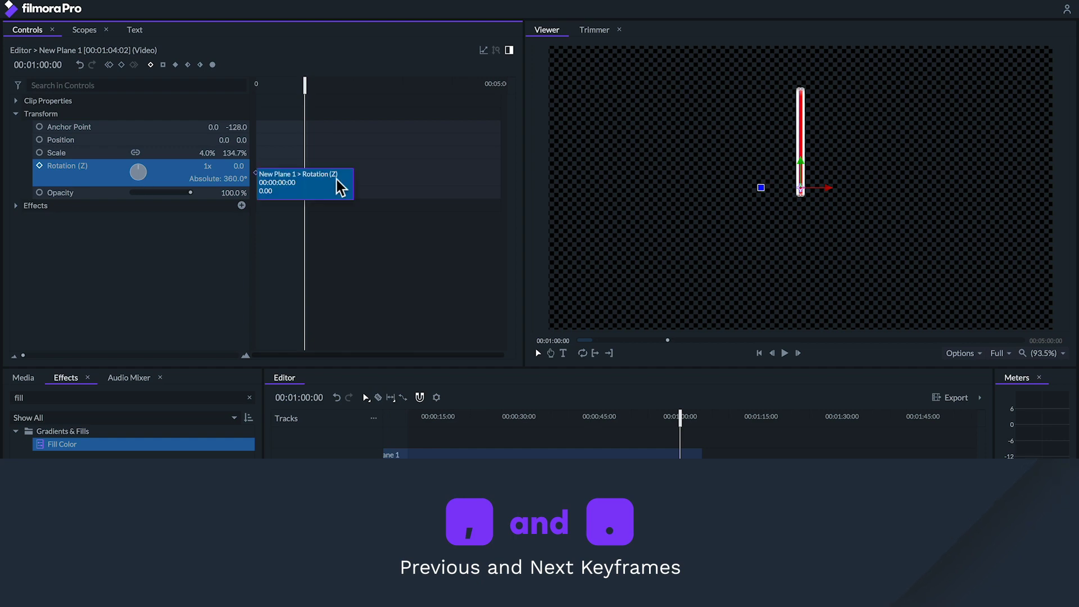
click(205, 165)
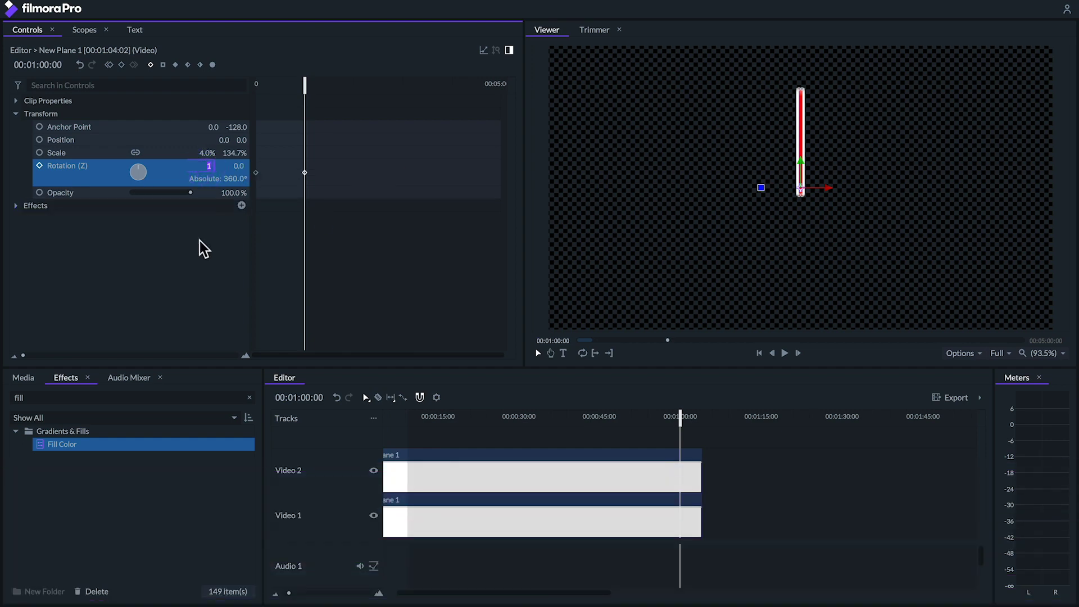
text(60)
key(Return)
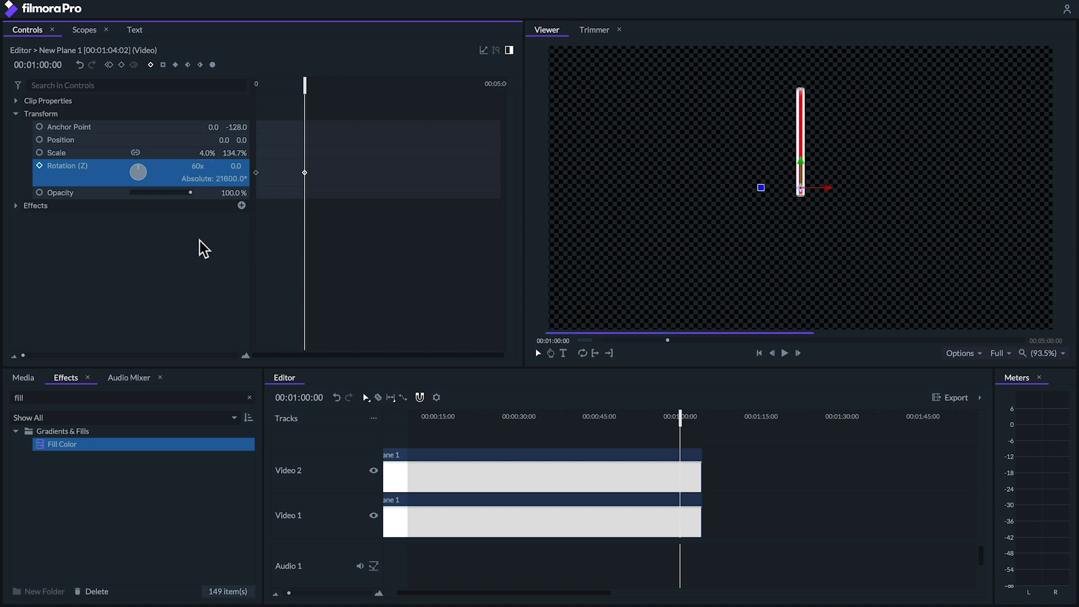
Step: Play the spinning hands from the start
click(258, 84)
key(space)
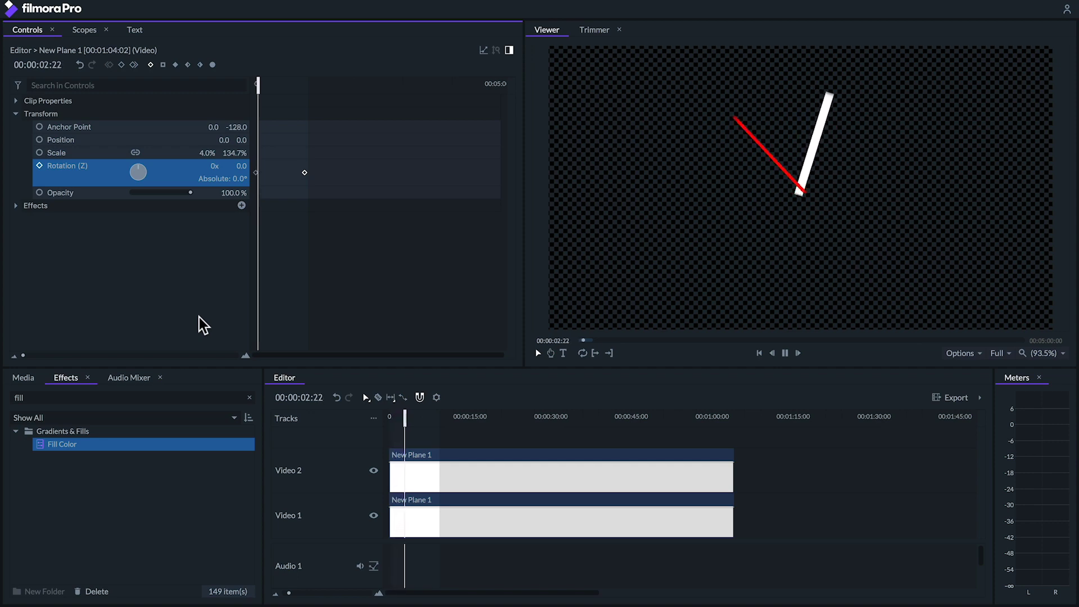
key(space)
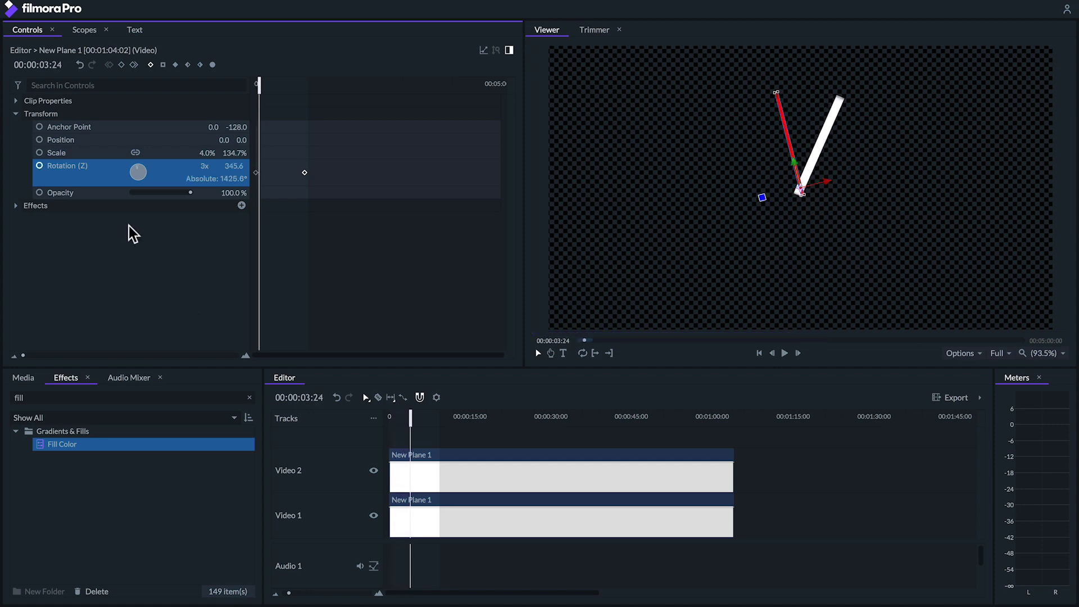
Step: Enable Motion Blur on the red hand, preview it, and check the playback quality options
click(14, 101)
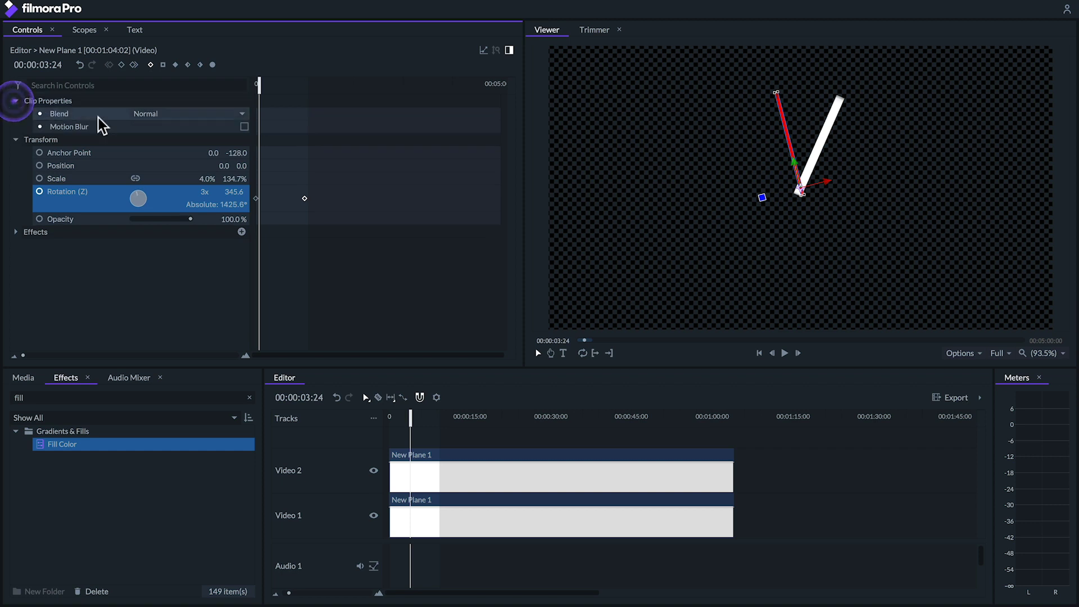
click(244, 127)
key(space)
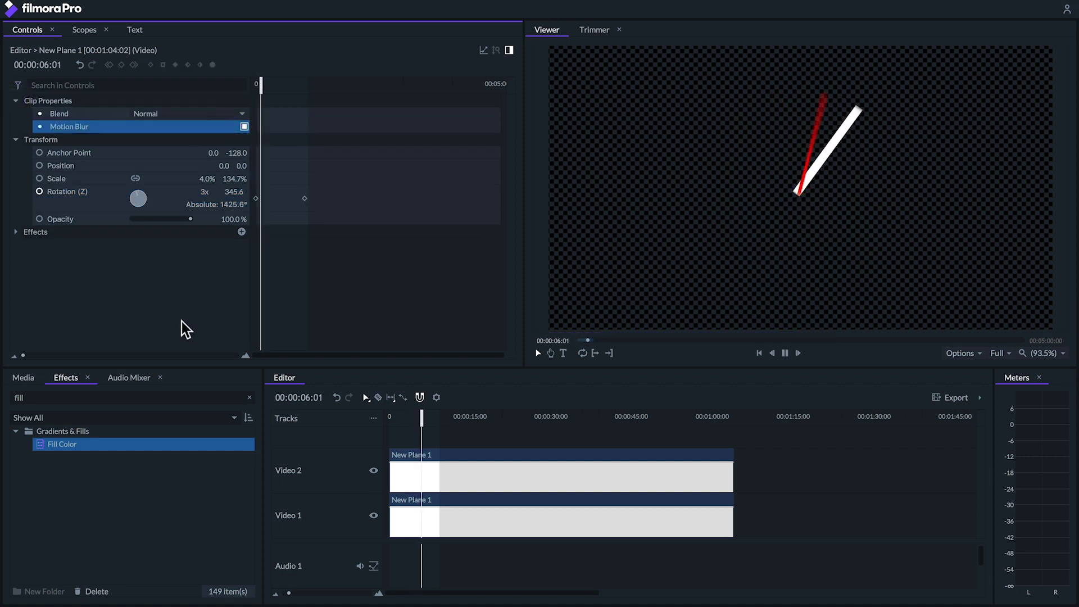
key(space)
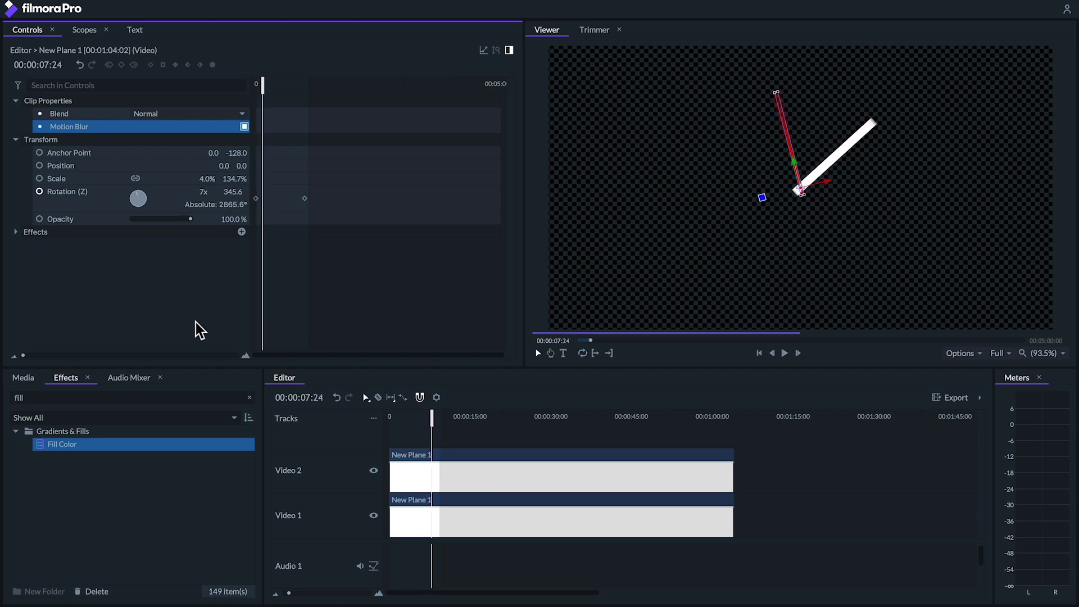
click(998, 353)
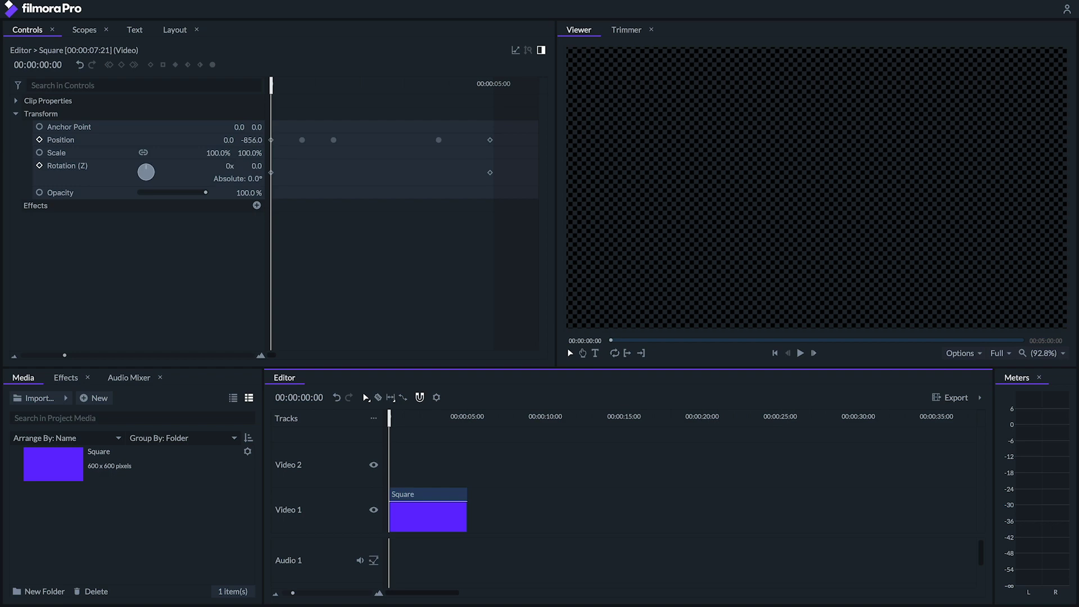
Step: Show the Square's Position keyframes as graph curves, play it, and jump to 00:00:02:14
click(516, 51)
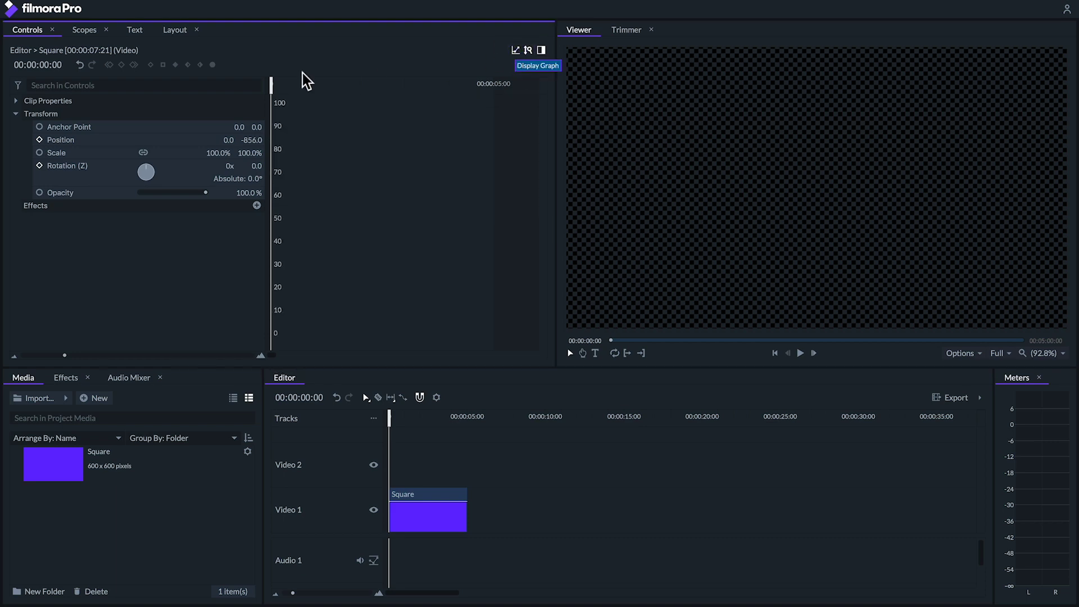
click(95, 143)
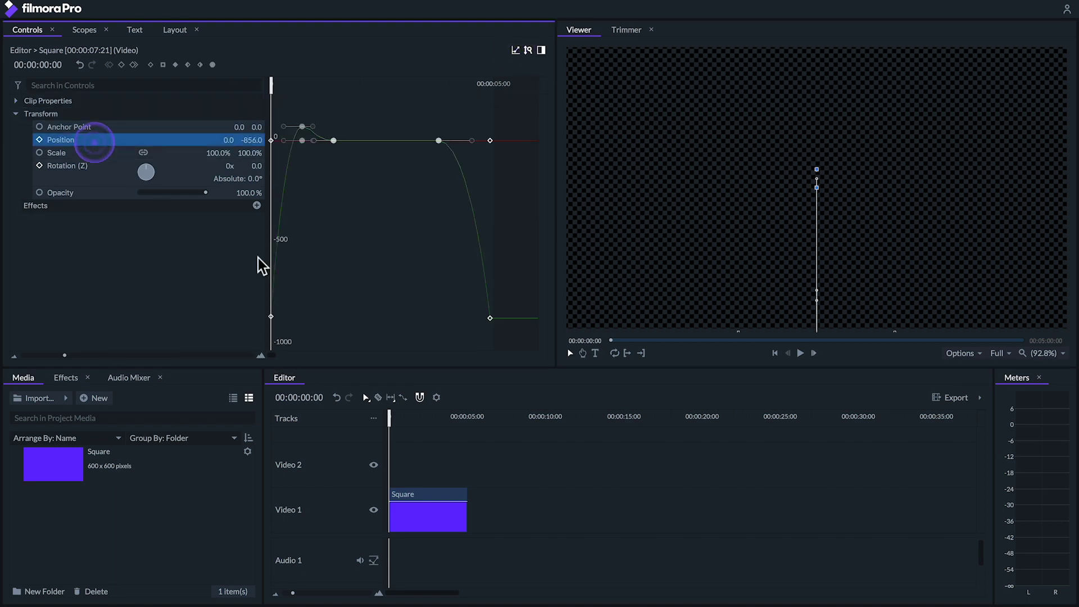
key(space)
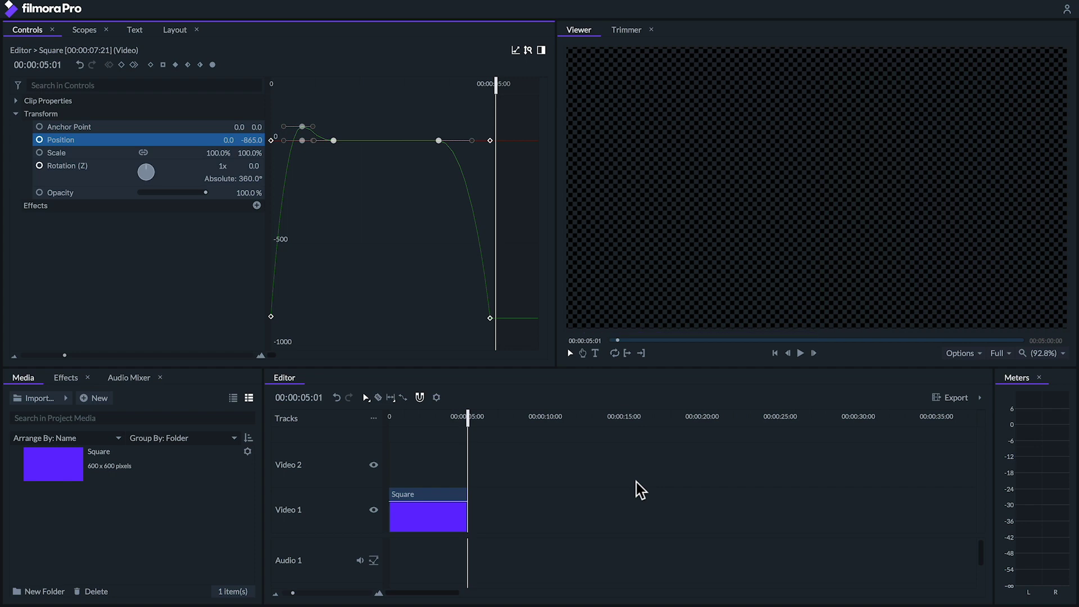
click(427, 418)
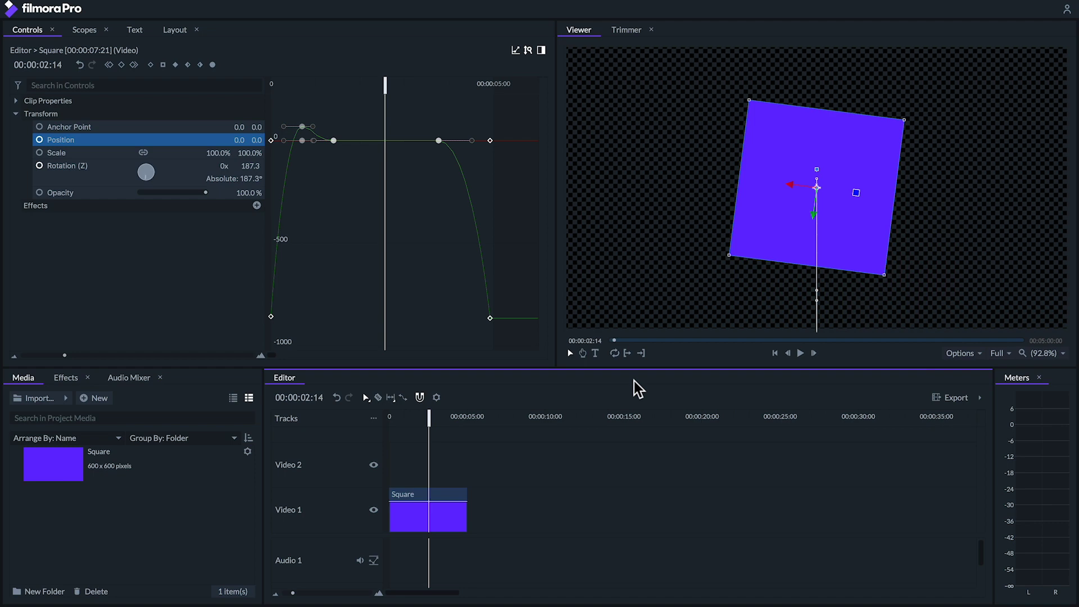
Step: Add the 'FilmoraPro' title over the purple square and set its font size to 104
click(594, 353)
click(760, 189)
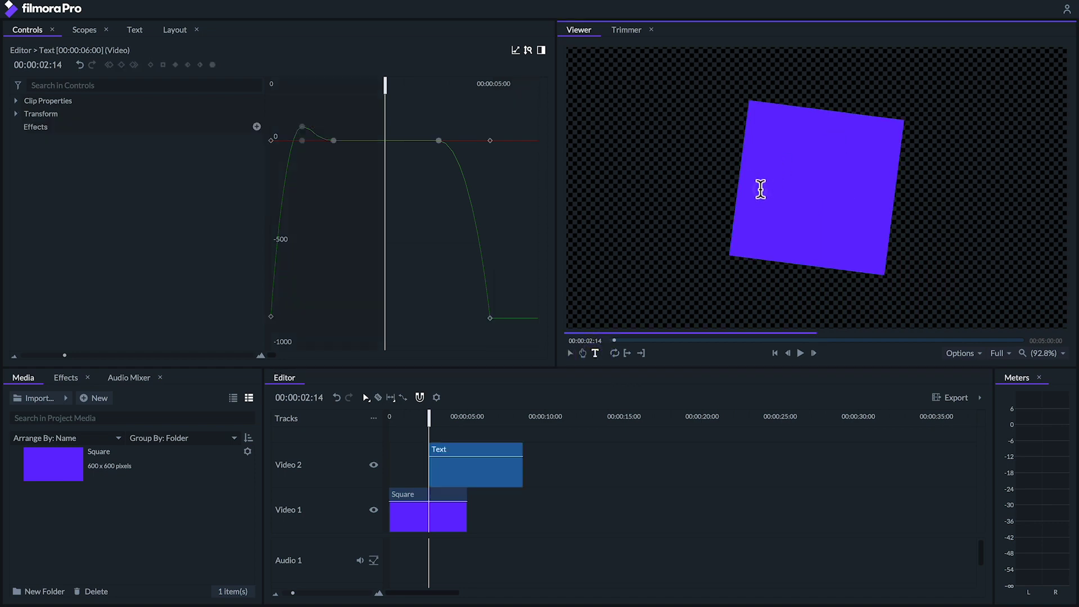
text(Filmo)
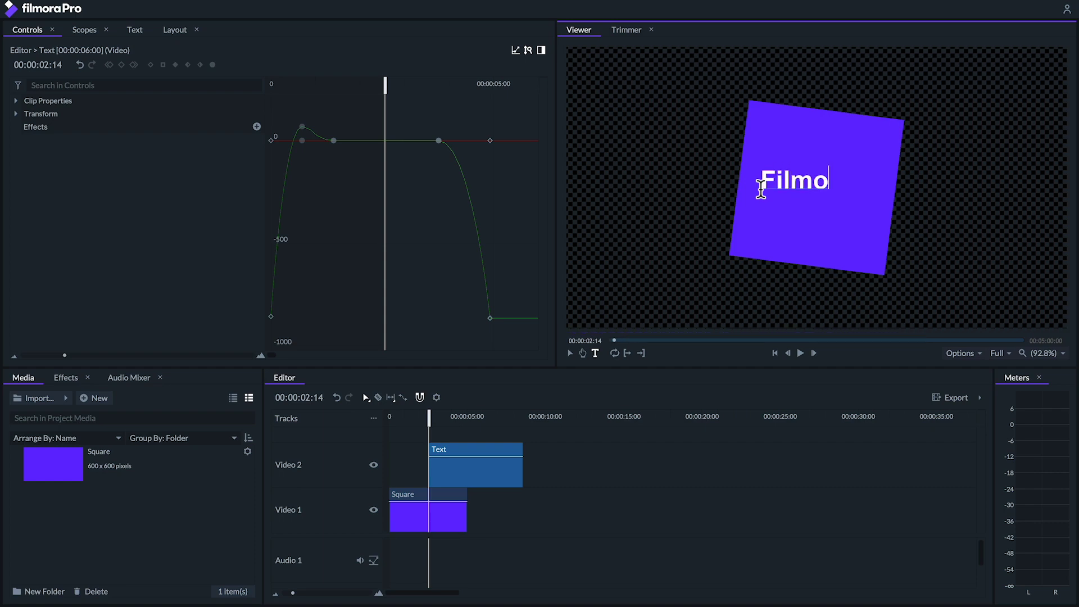
text(raPro)
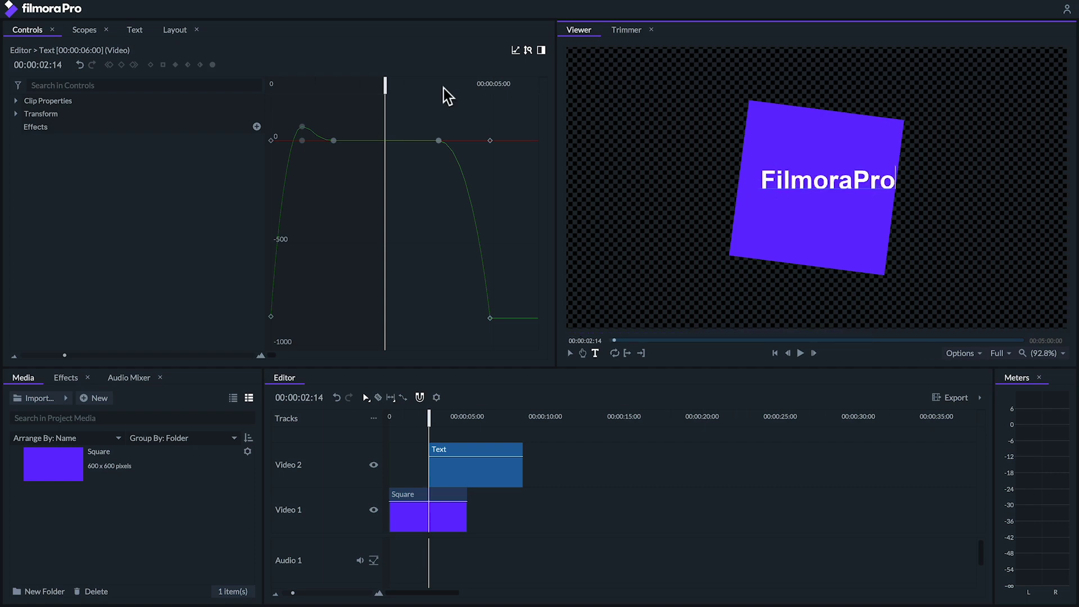
click(136, 30)
key(ctrl+a)
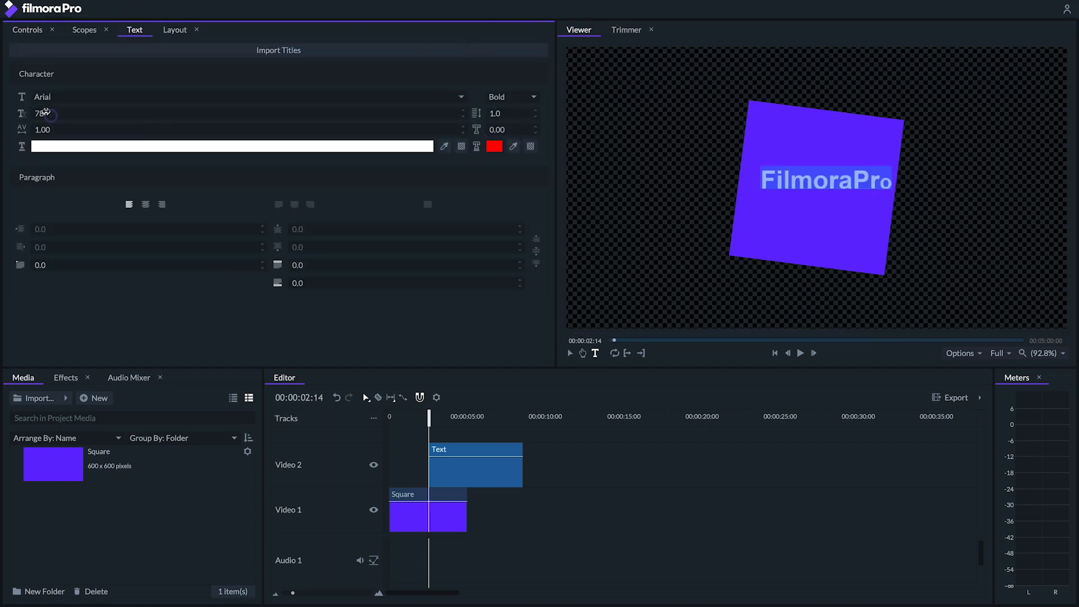
double_click(45, 112)
text(100)
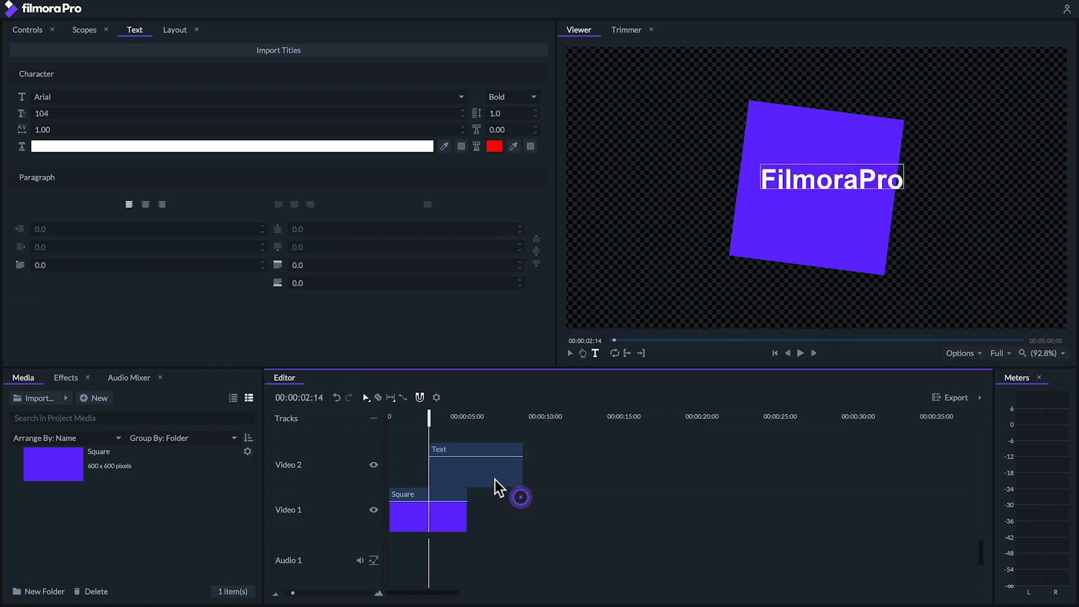
Step: Align the Text clip with the Square clip from 0 to 5 s, then show Square's keyframe timeline
click(459, 478)
mouse_move(459, 471)
mouse_down()
mouse_move(427, 471)
mouse_move(471, 474)
mouse_move(455, 479)
mouse_up()
click(425, 497)
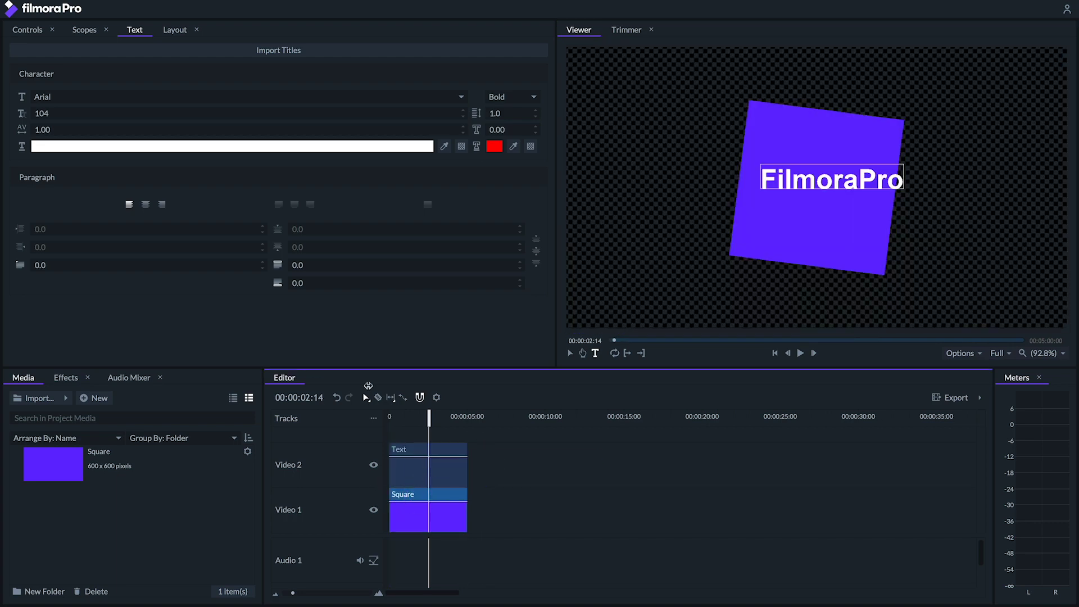
click(15, 30)
click(516, 49)
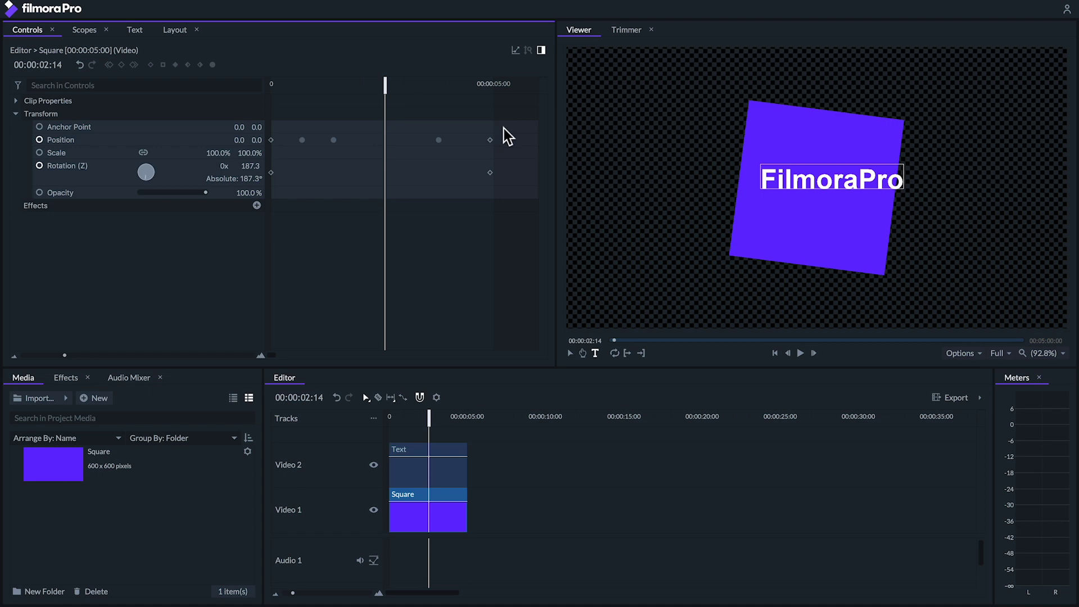
Step: Paste the Square's Position keyframes onto the title's Position at frame 0 and preview
drag(503, 136, 287, 142)
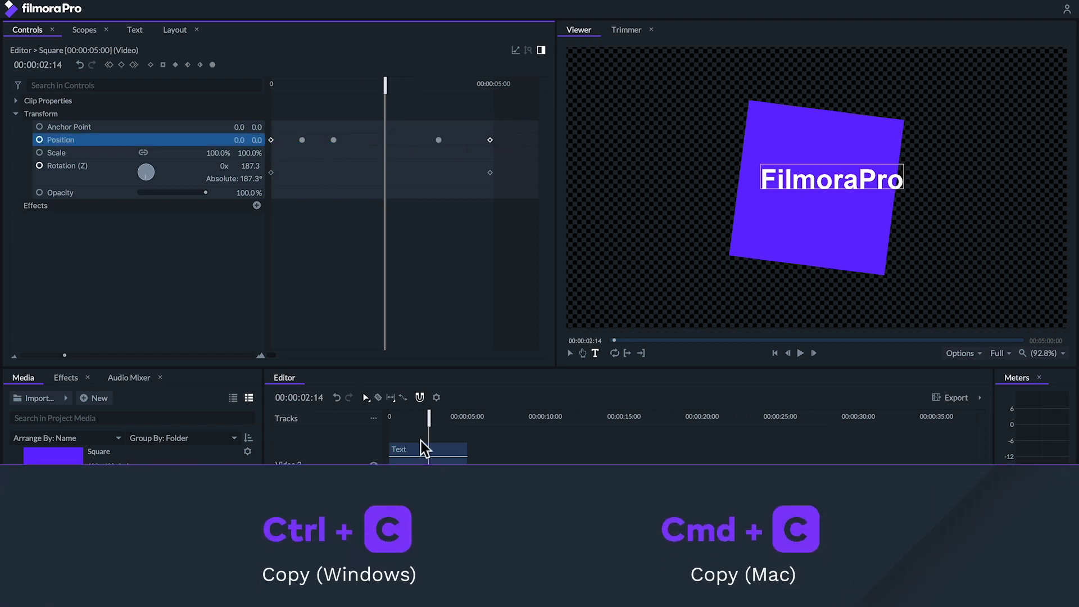
drag(427, 413, 374, 416)
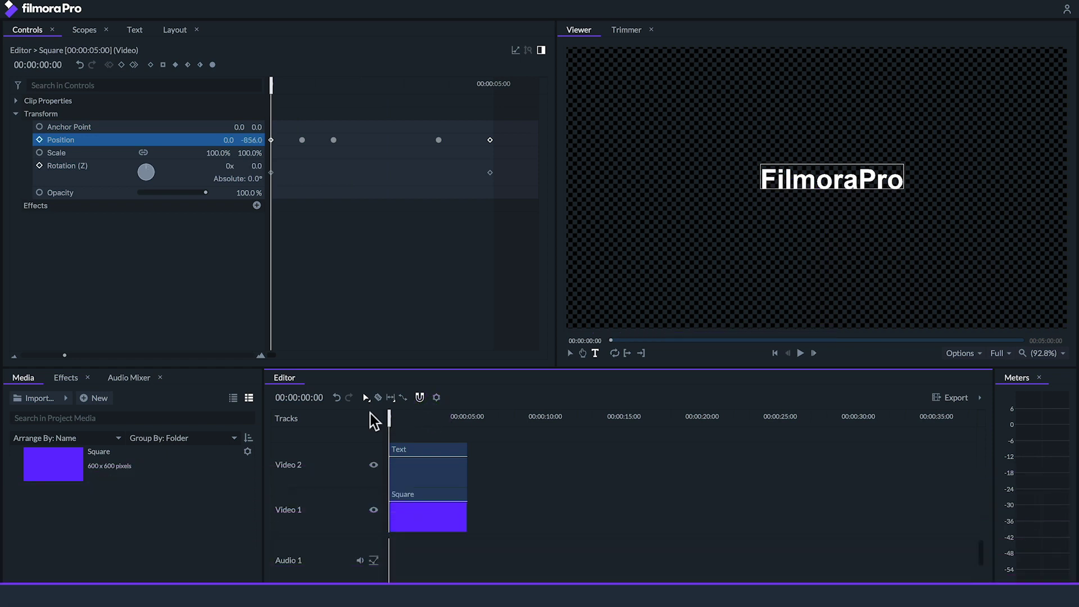
click(426, 452)
click(18, 114)
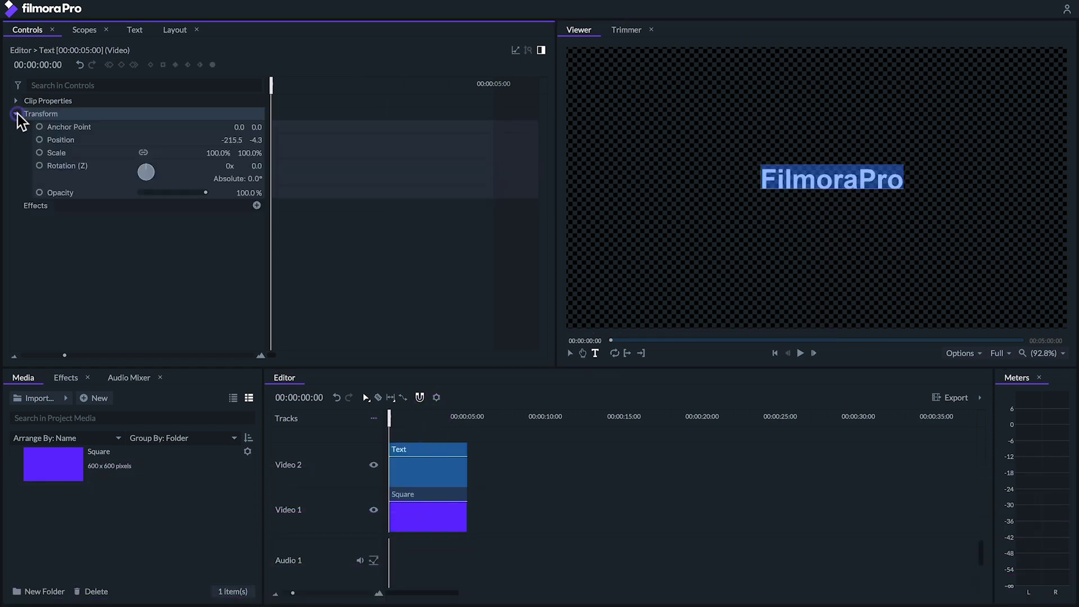
click(71, 140)
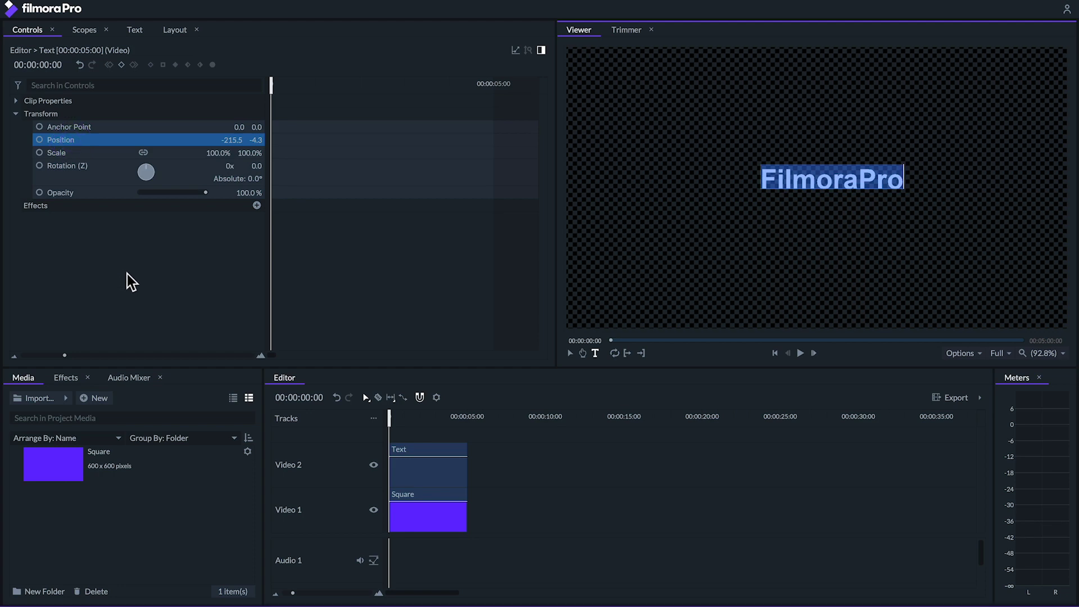
key(ctrl+v)
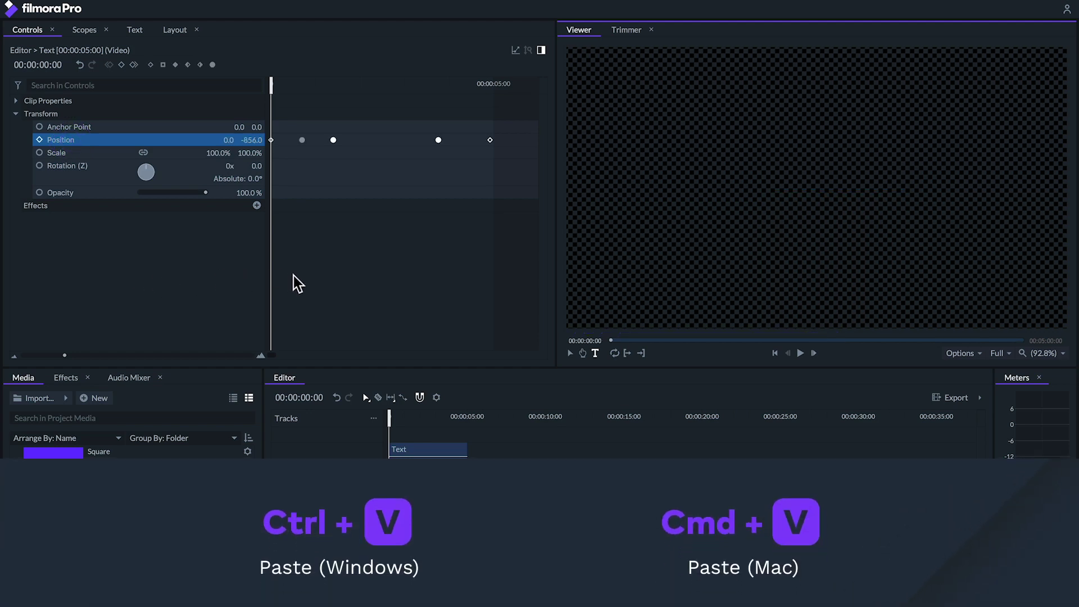
key(space)
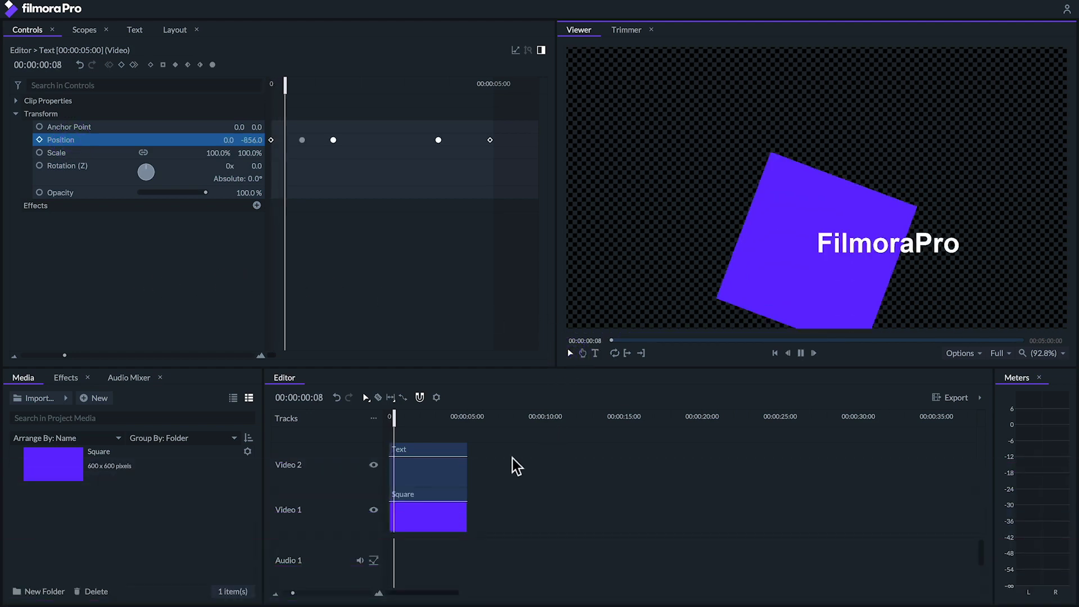
key(space)
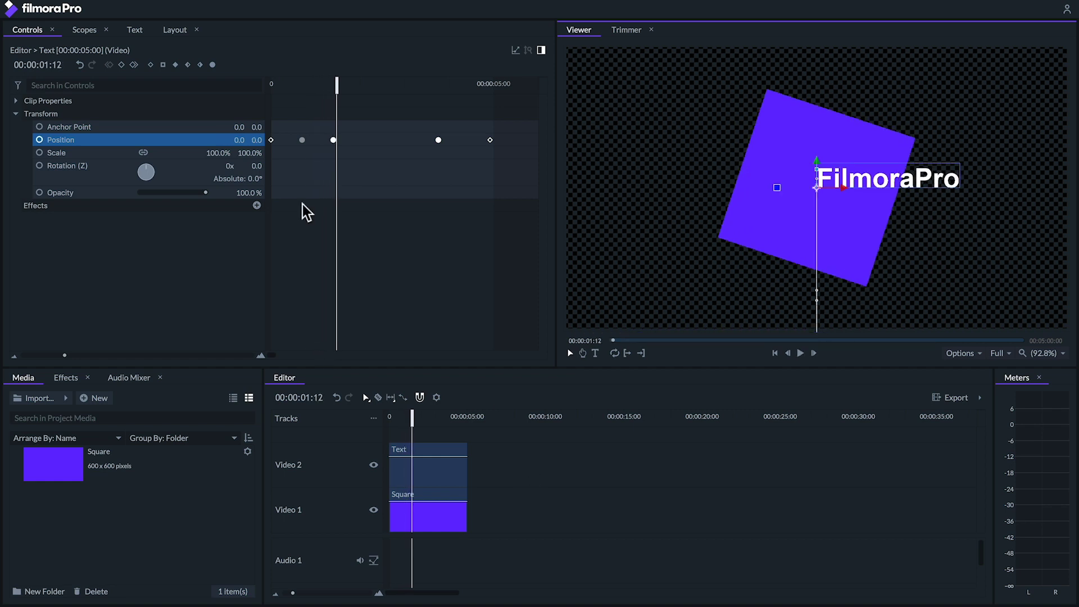
Step: Set the title's Anchor Point to X 276, Y 34 and replay from the start
drag(232, 123, 233, 124)
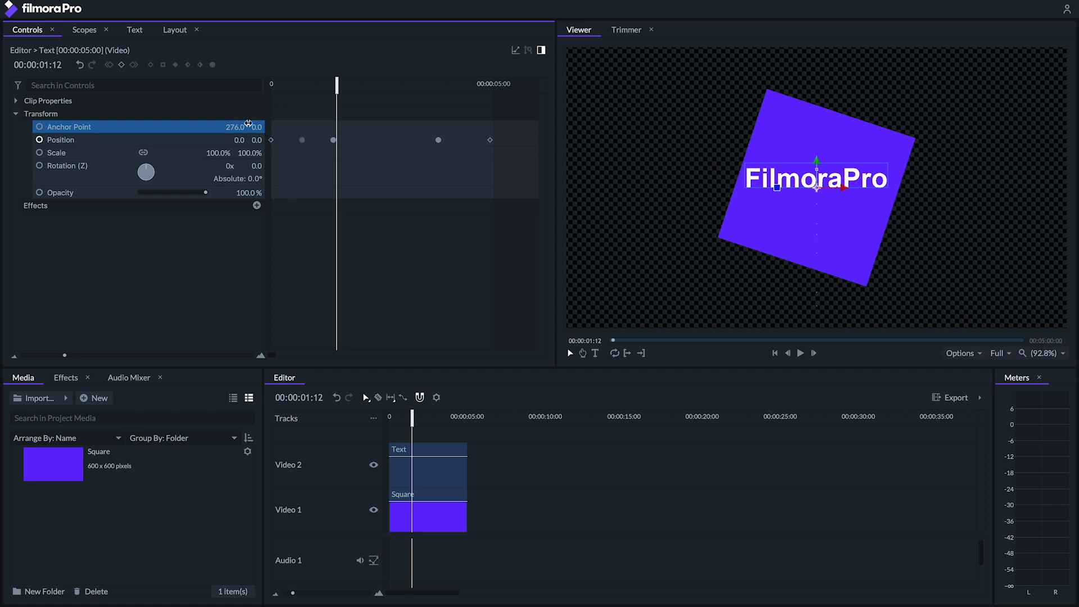
drag(250, 125, 250, 124)
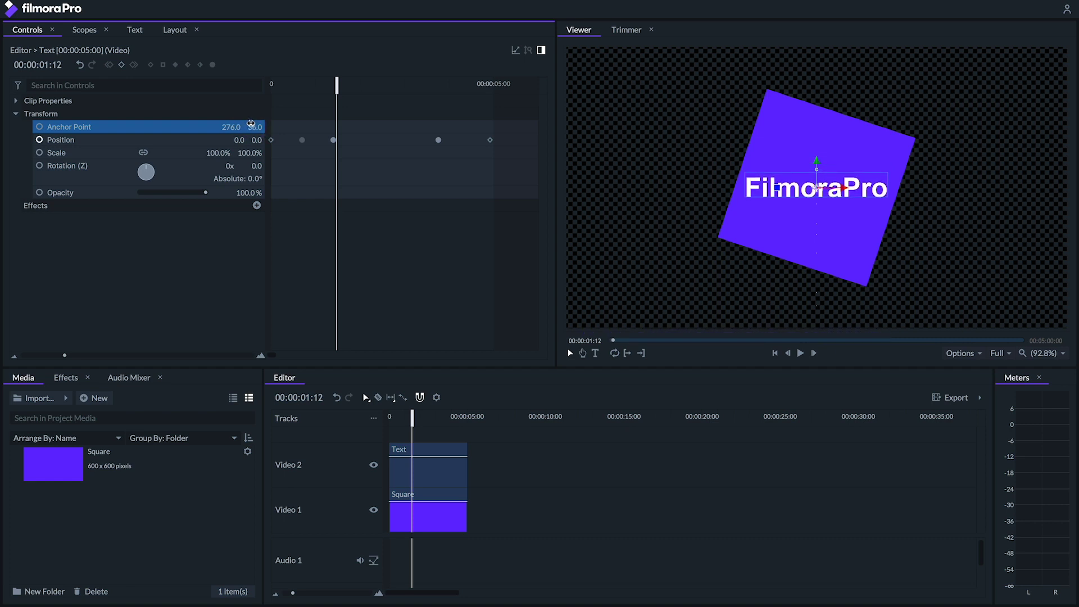
click(567, 492)
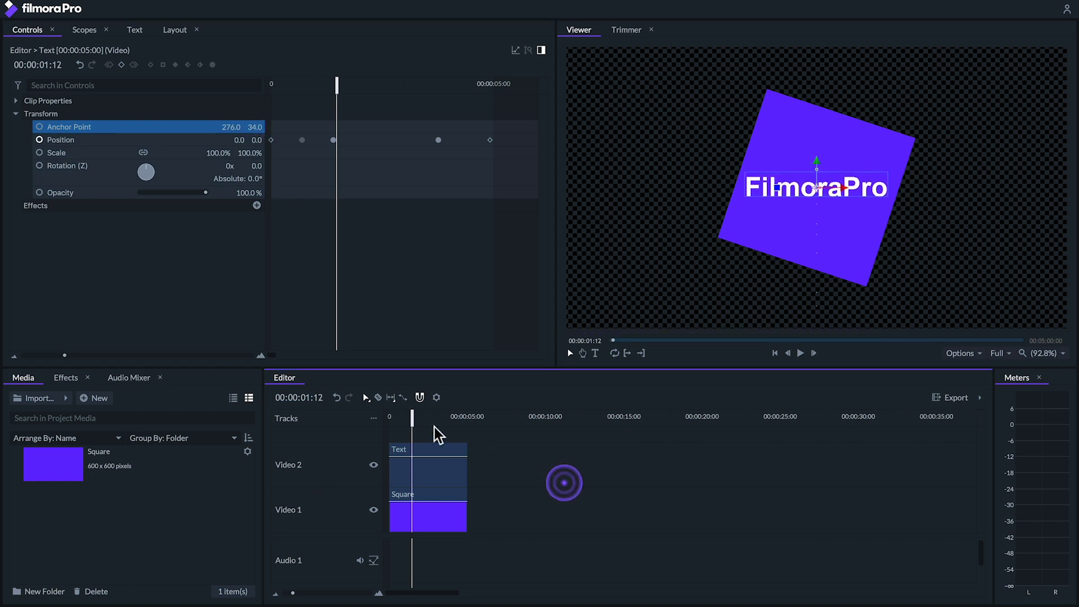
drag(411, 417, 377, 416)
key(space)
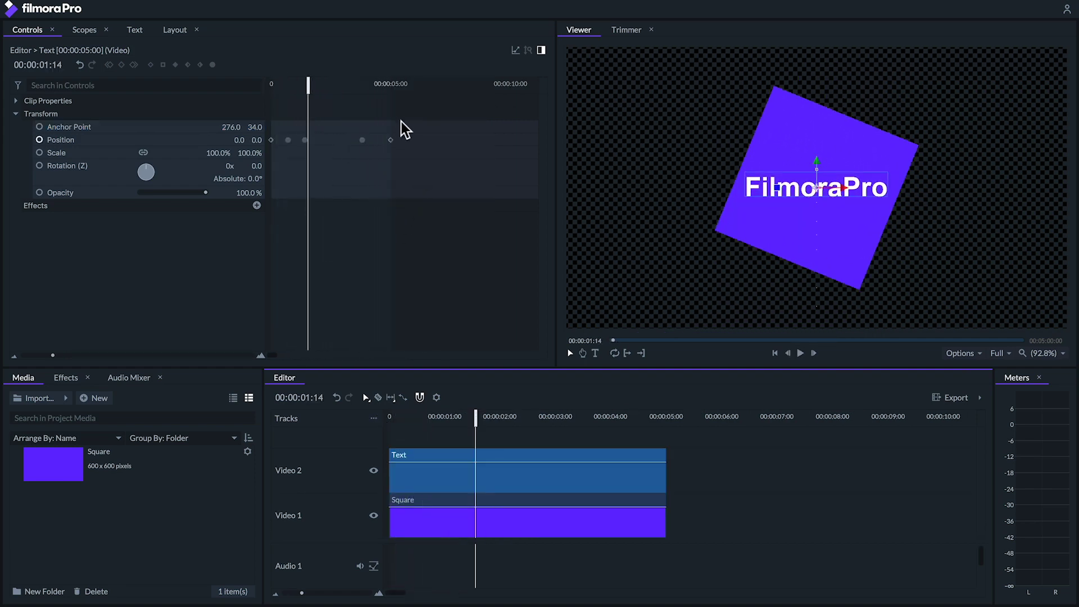
Step: Shift the title's Position keyframes a few frames later and preview the trailing motion
drag(427, 132, 279, 158)
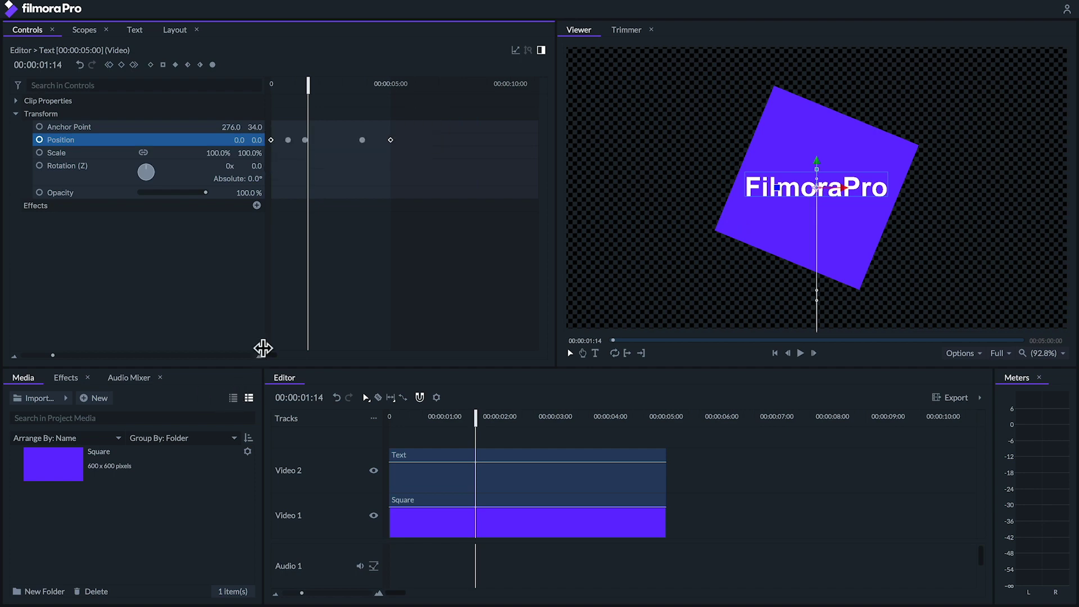
scroll(263, 358, up, 3)
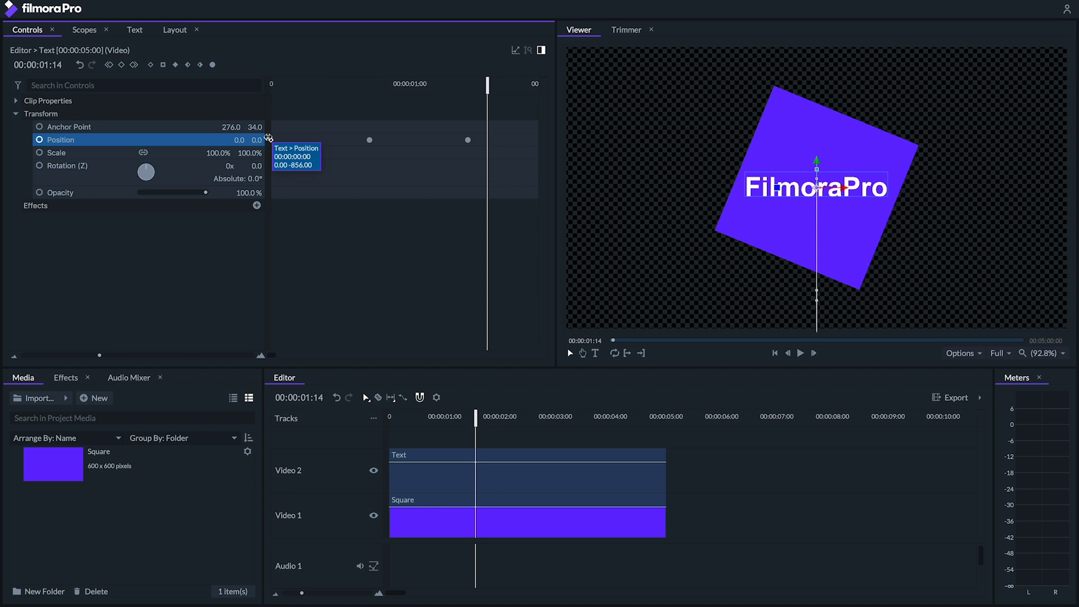
drag(266, 139, 273, 138)
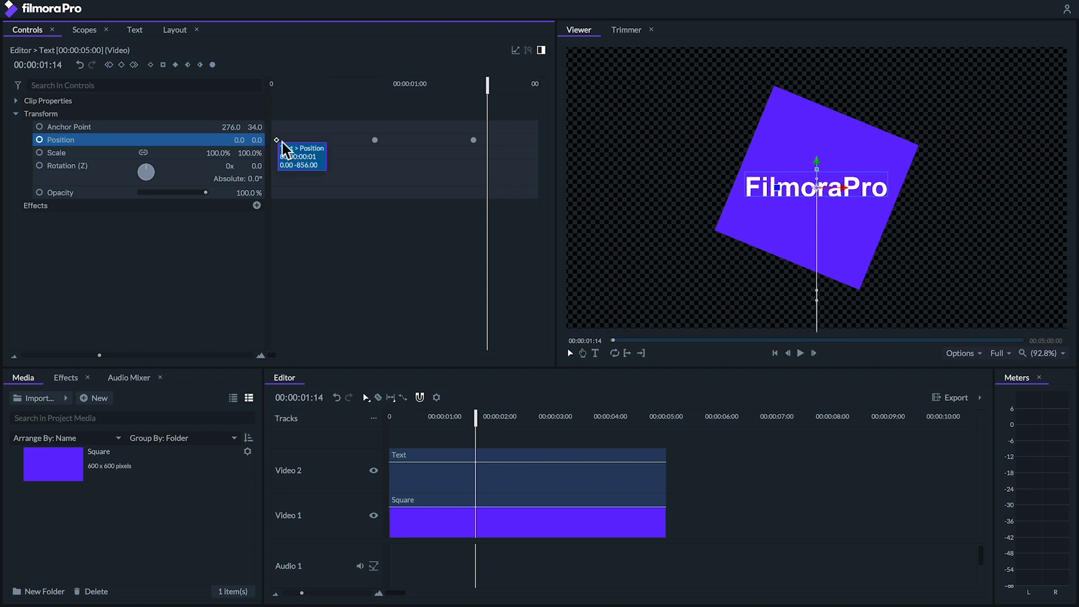
drag(284, 149, 298, 149)
click(275, 84)
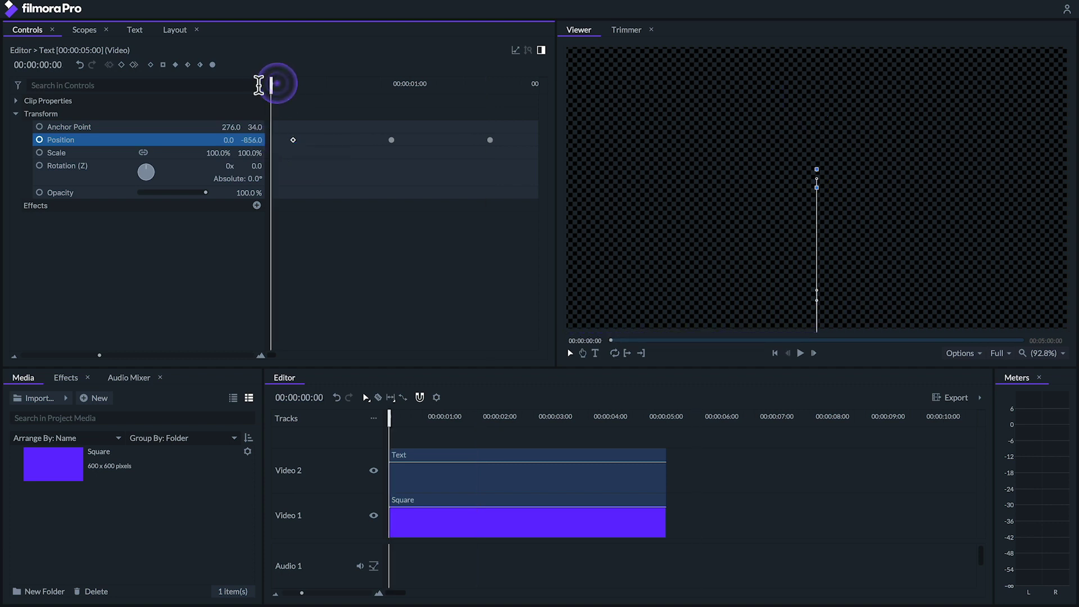
key(space)
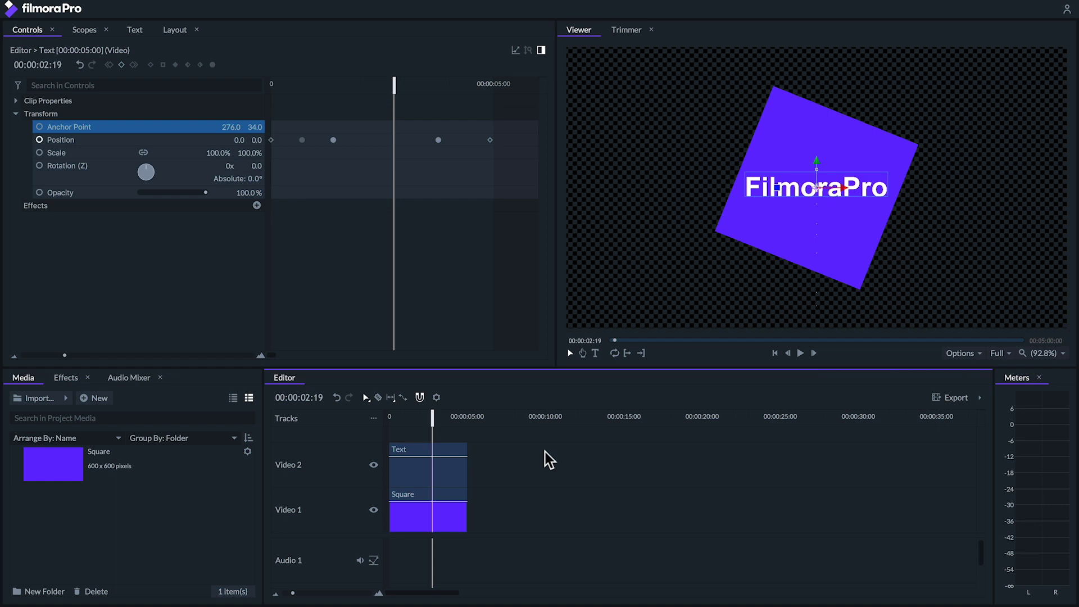
Step: Extend the Square clip to 00:00:06:24 and jump to its previous Rotation (Z) keyframe
drag(467, 509, 503, 514)
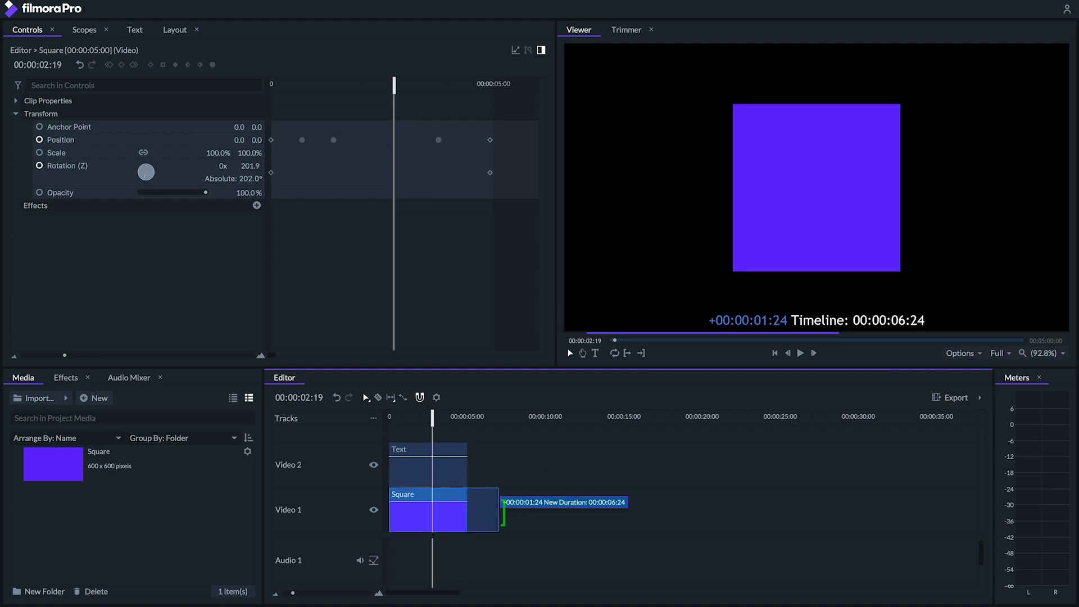
drag(503, 514, 517, 511)
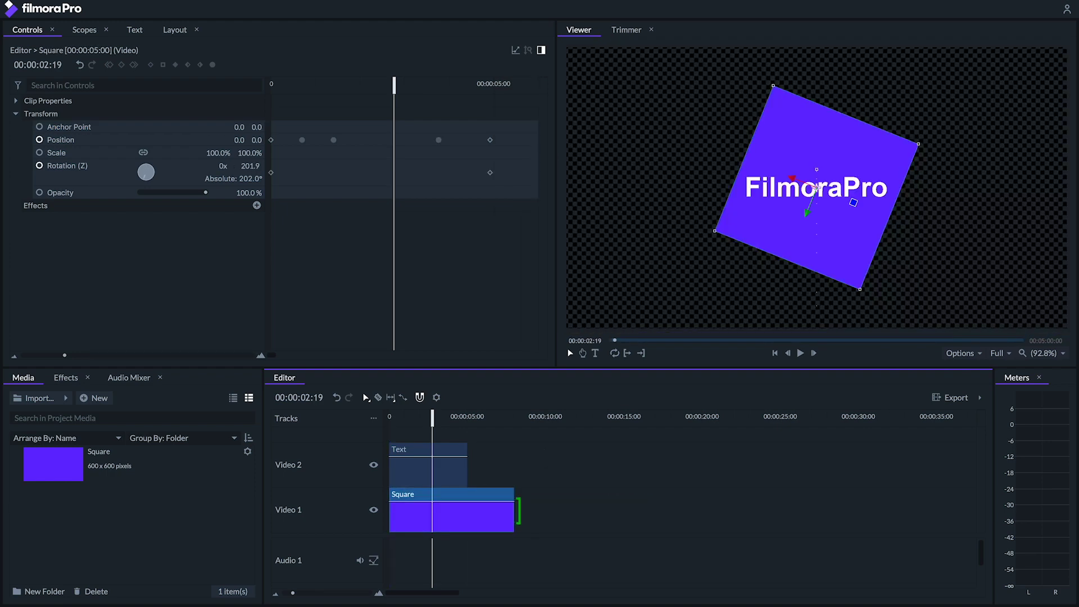
click(94, 174)
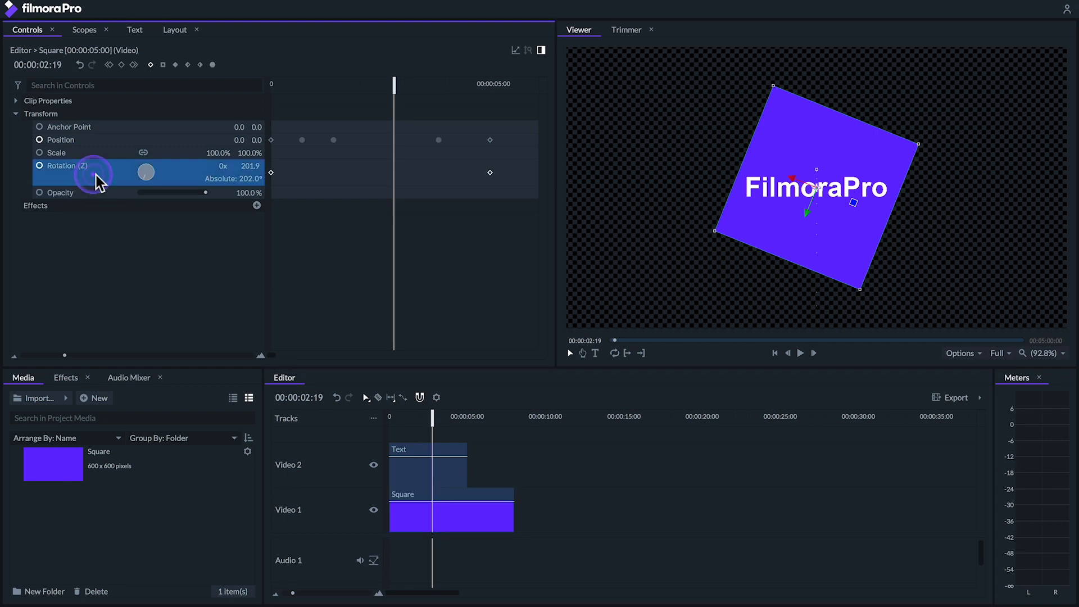
key(comma)
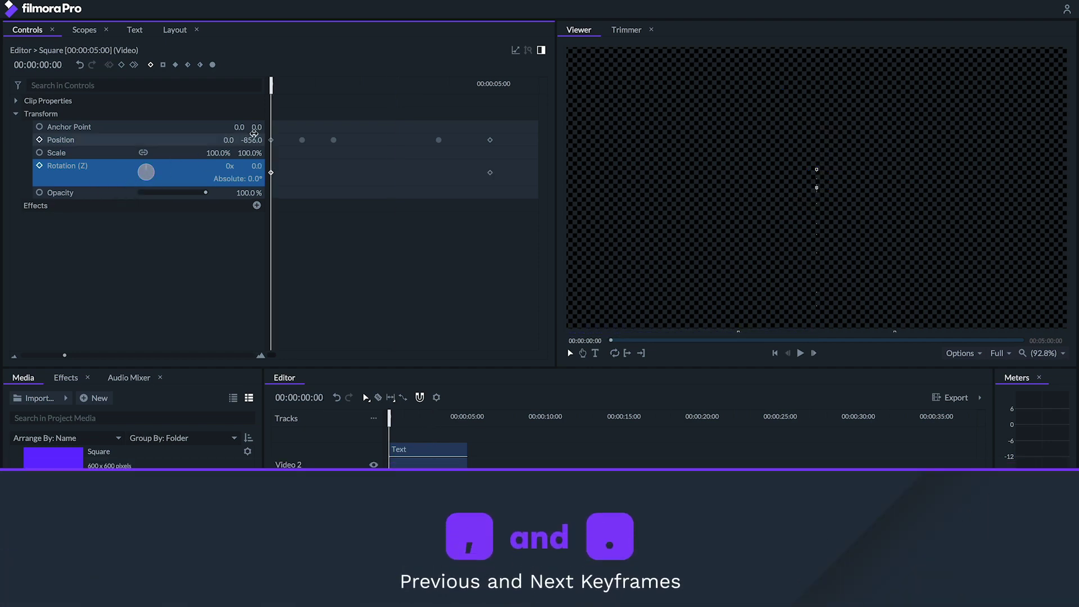
click(14, 355)
Step: Stretch the Square's Position and Rotation keyframes so the final 360° spin lands near 7:24
drag(425, 127, 283, 193)
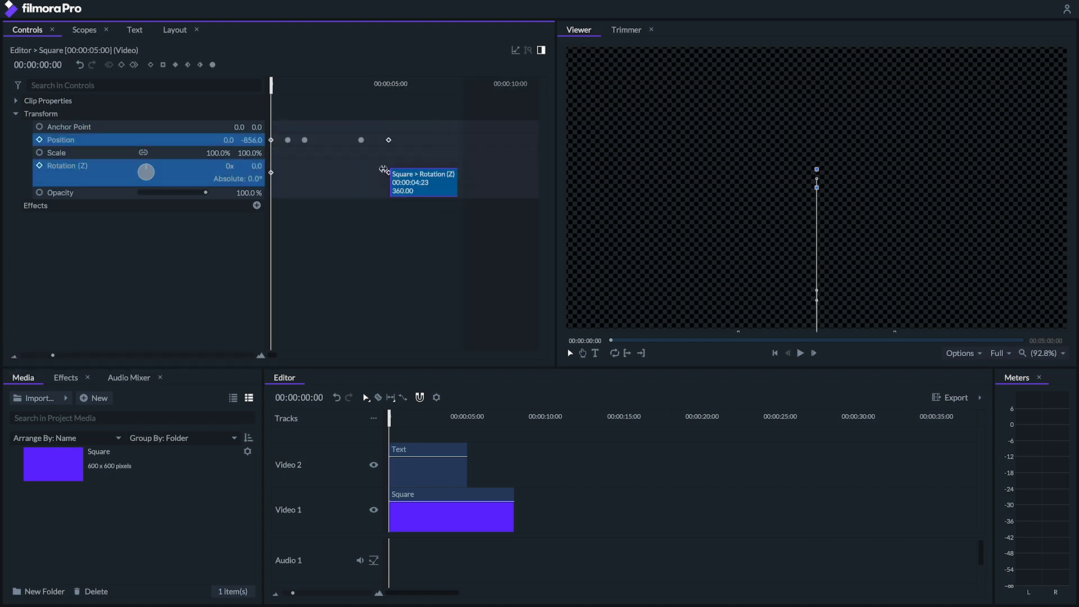
drag(383, 170, 458, 170)
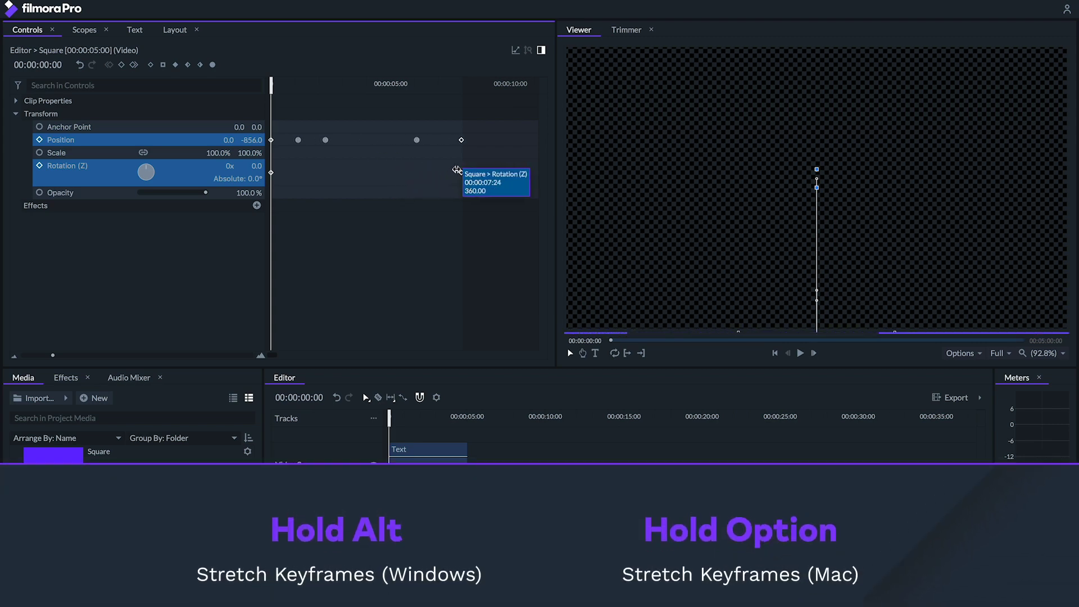
click(391, 274)
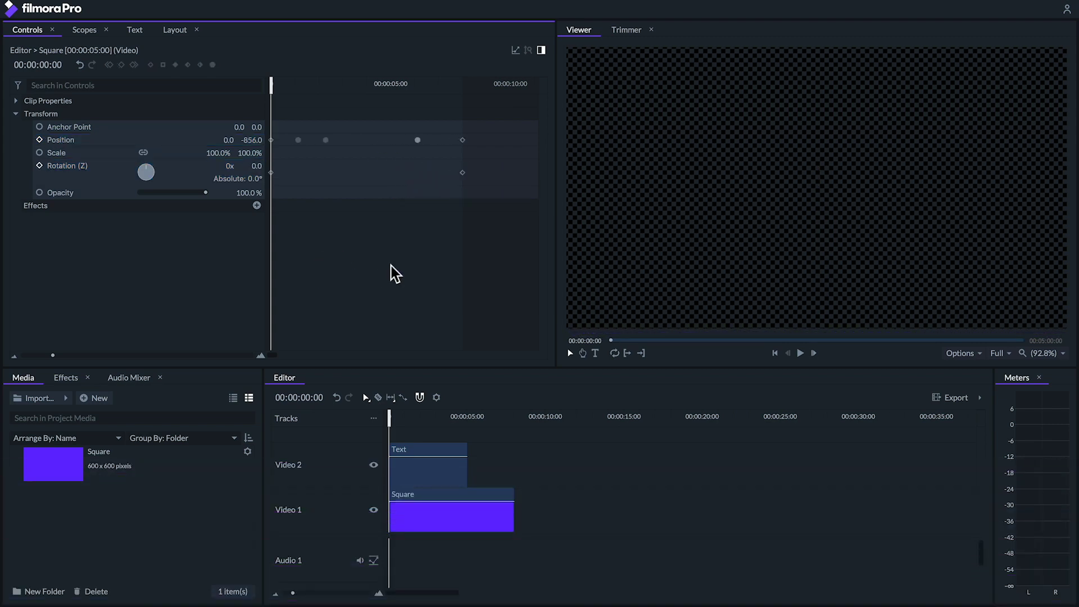
Step: Match the Text clip to Square's length, stretch its Position keyframes to end at 8:00, and play
click(423, 447)
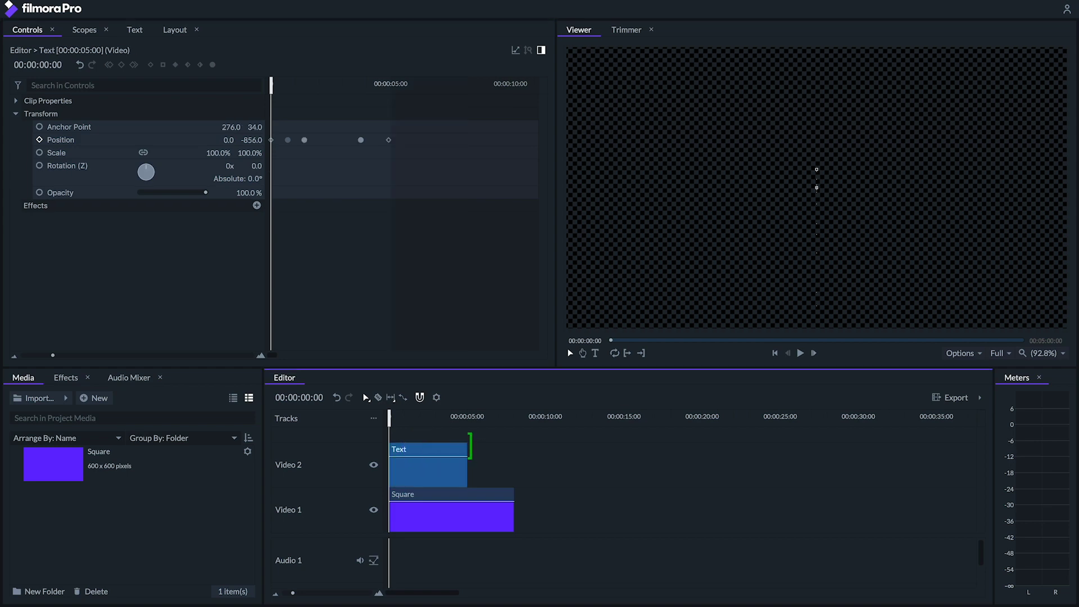
drag(466, 447, 513, 445)
drag(421, 131, 295, 160)
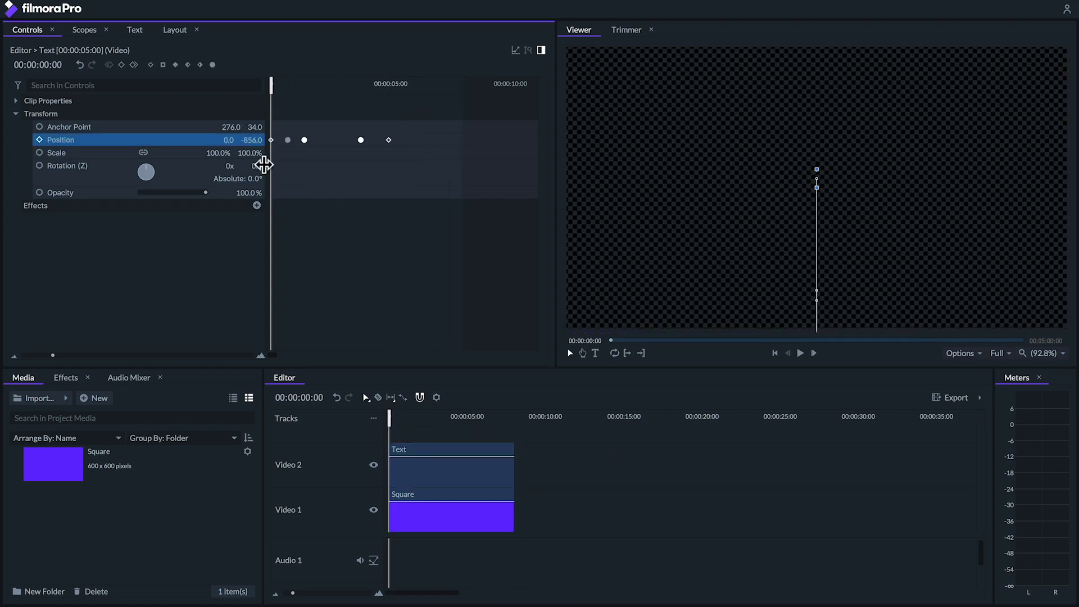
drag(381, 137, 456, 159)
key(space)
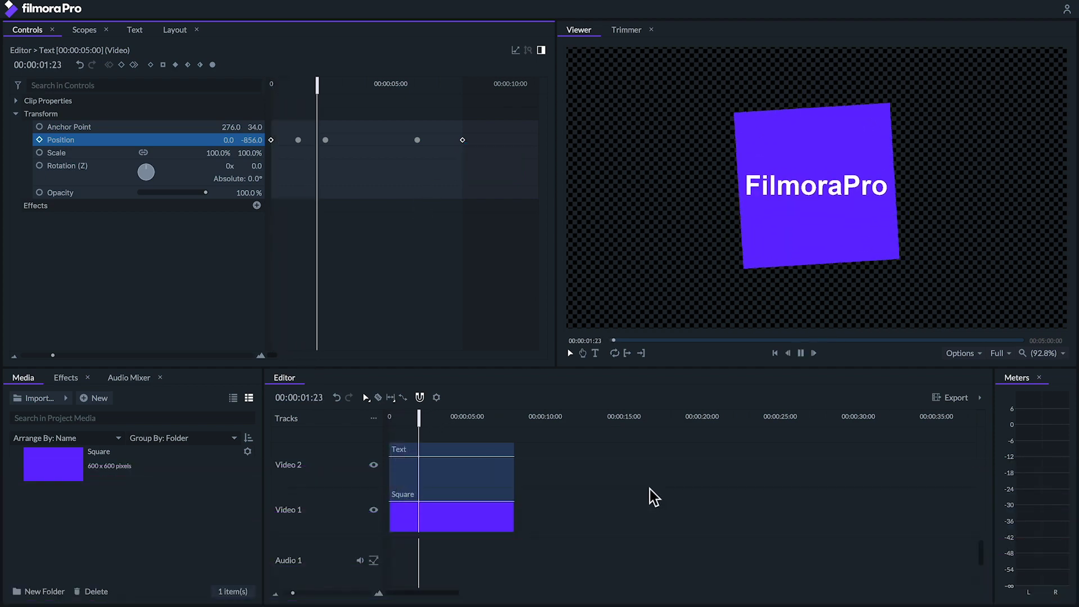